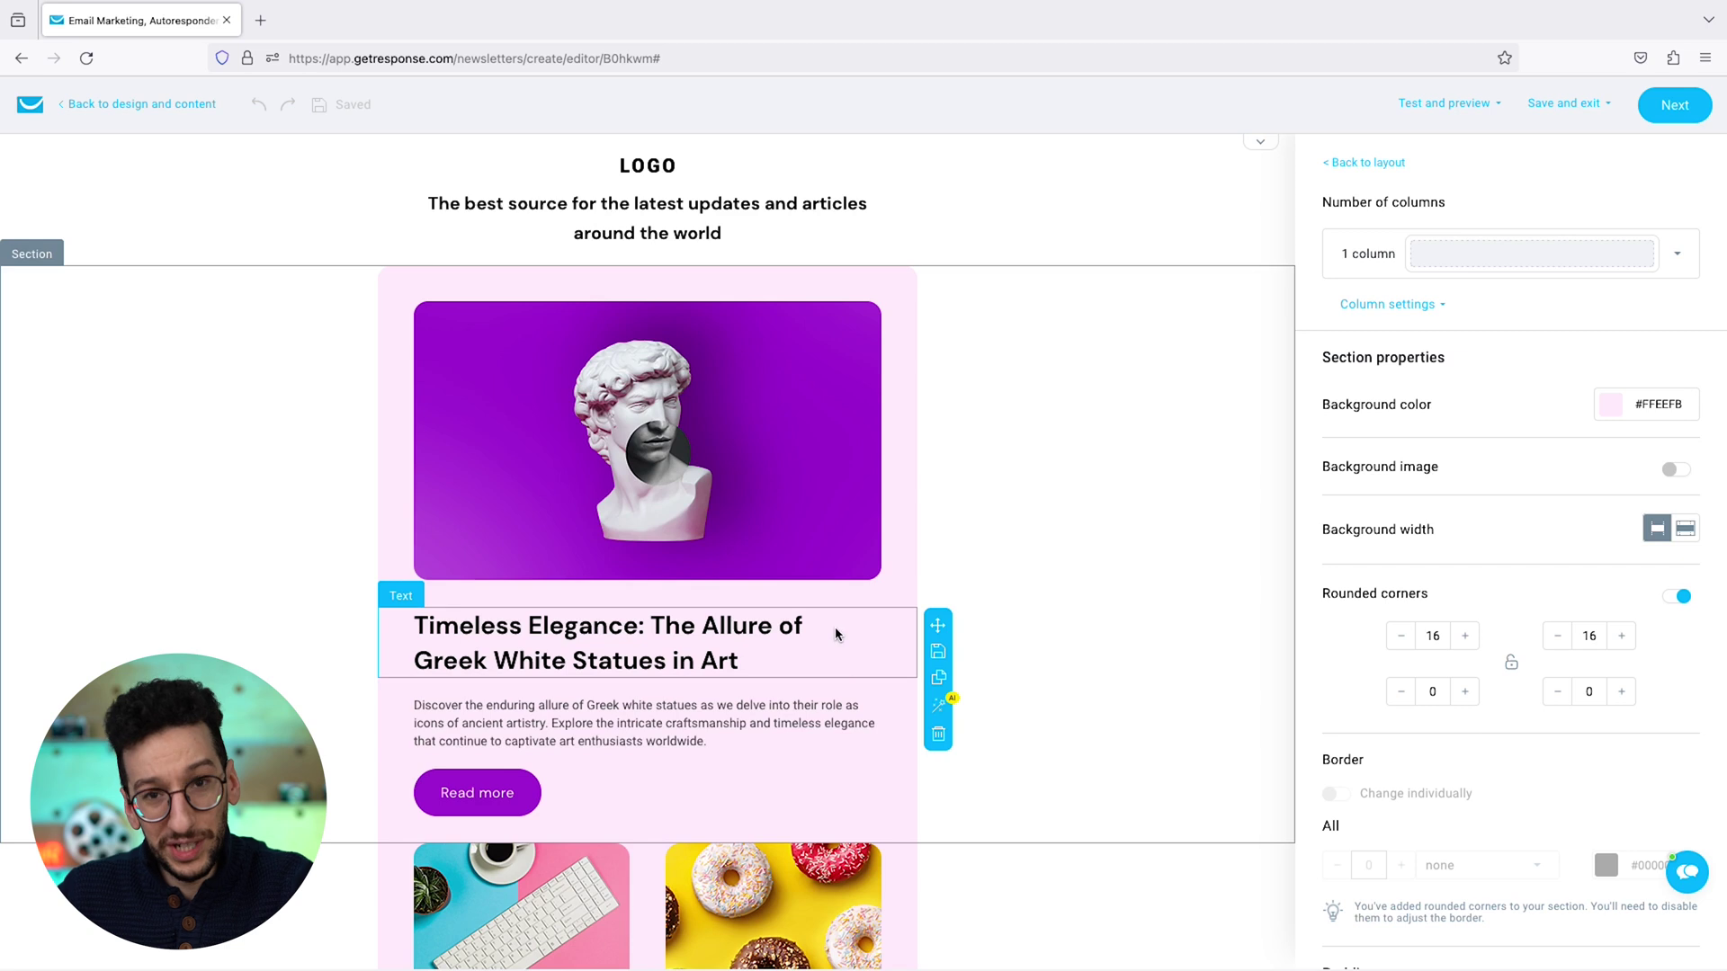
Bring up the AI assistant on the article heading and view its 'Select a change' options.
{"action": "left_click", "coordinate": [890, 623]}
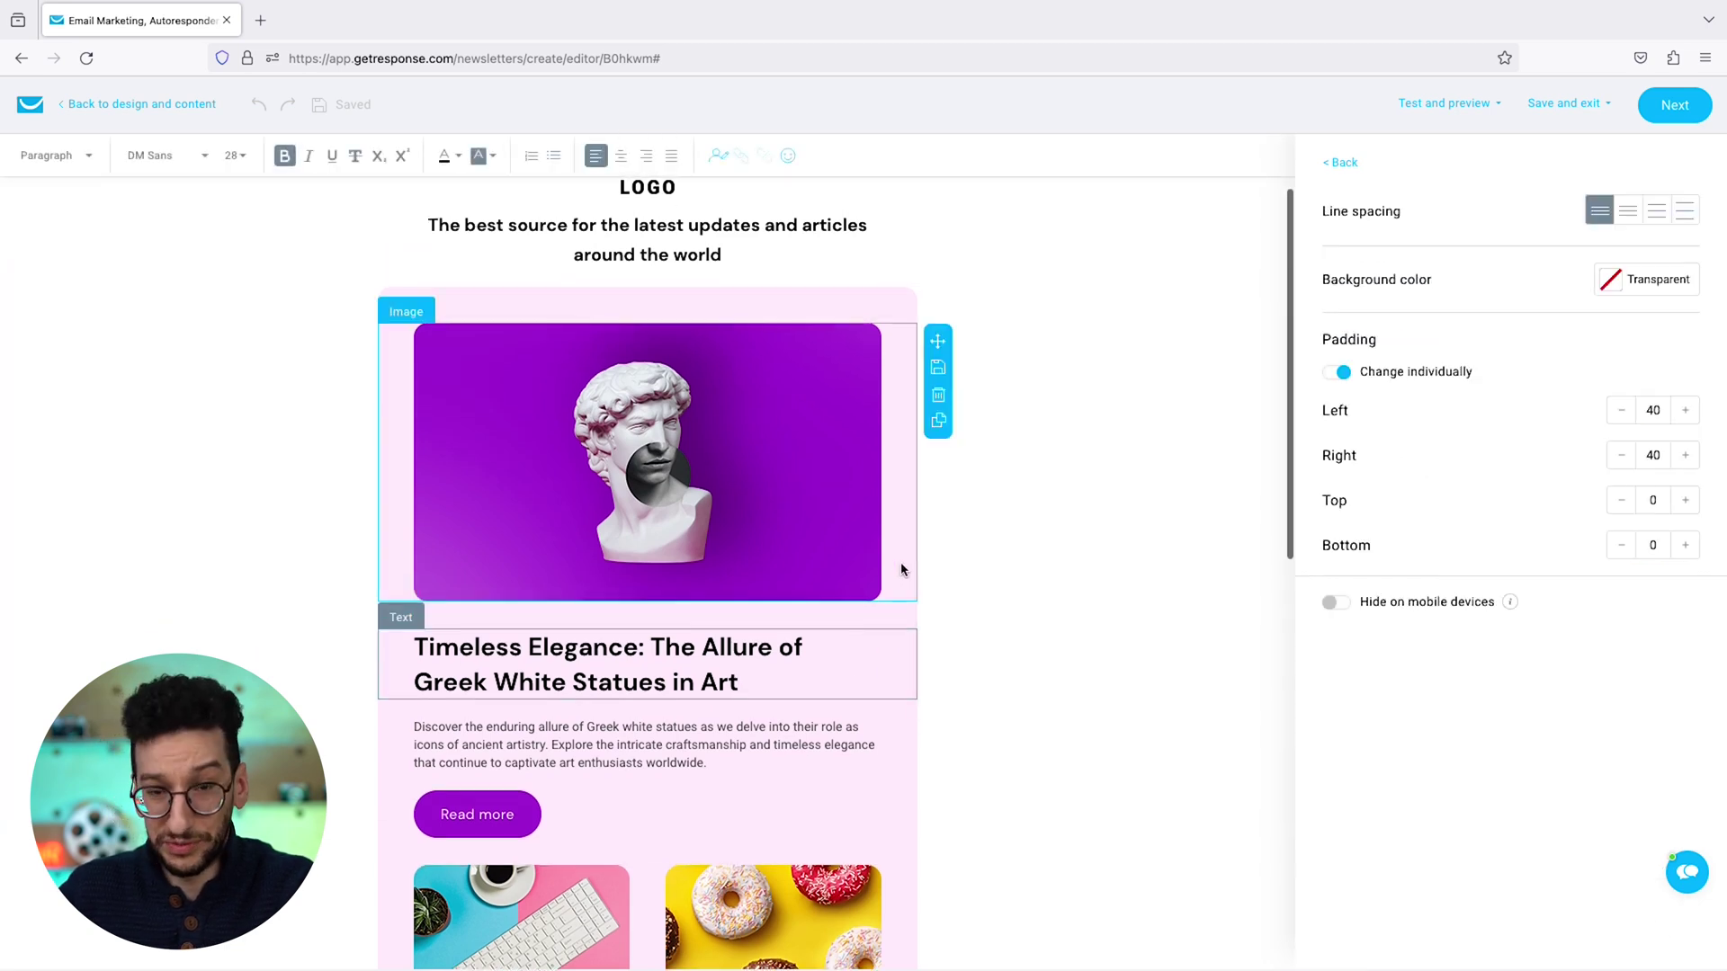
{"action": "scroll", "coordinate": [968, 639], "scroll_direction": "down", "scroll_amount": 2}
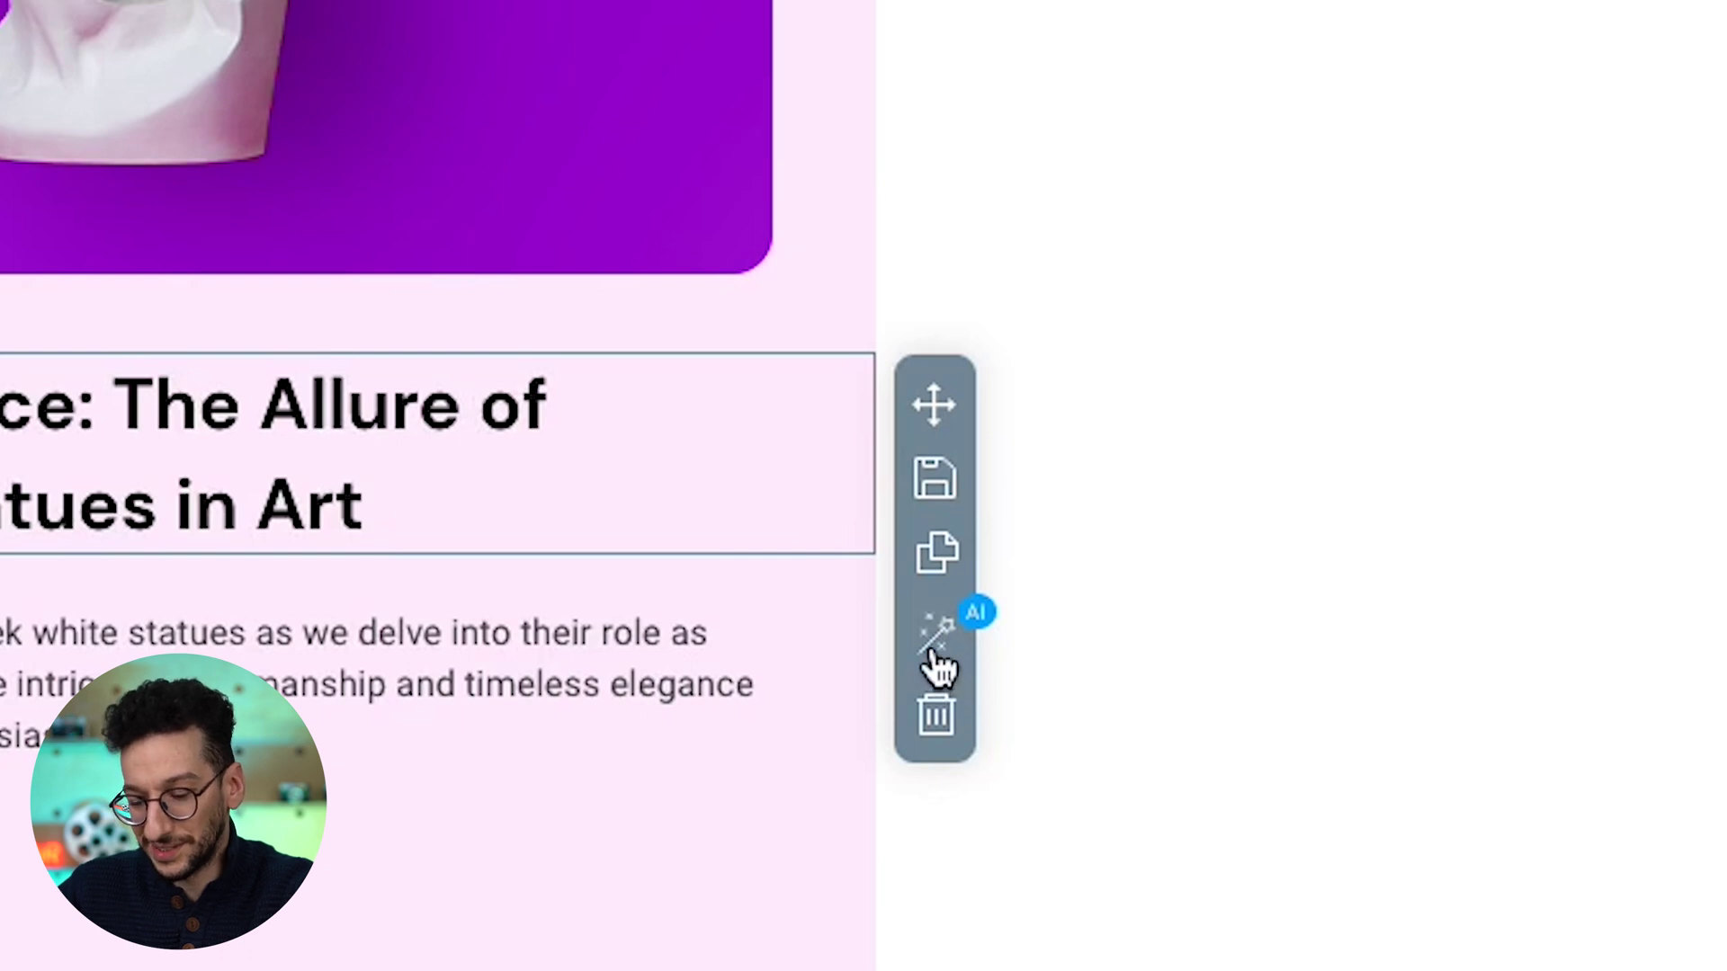
{"action": "left_click", "coordinate": [937, 663]}
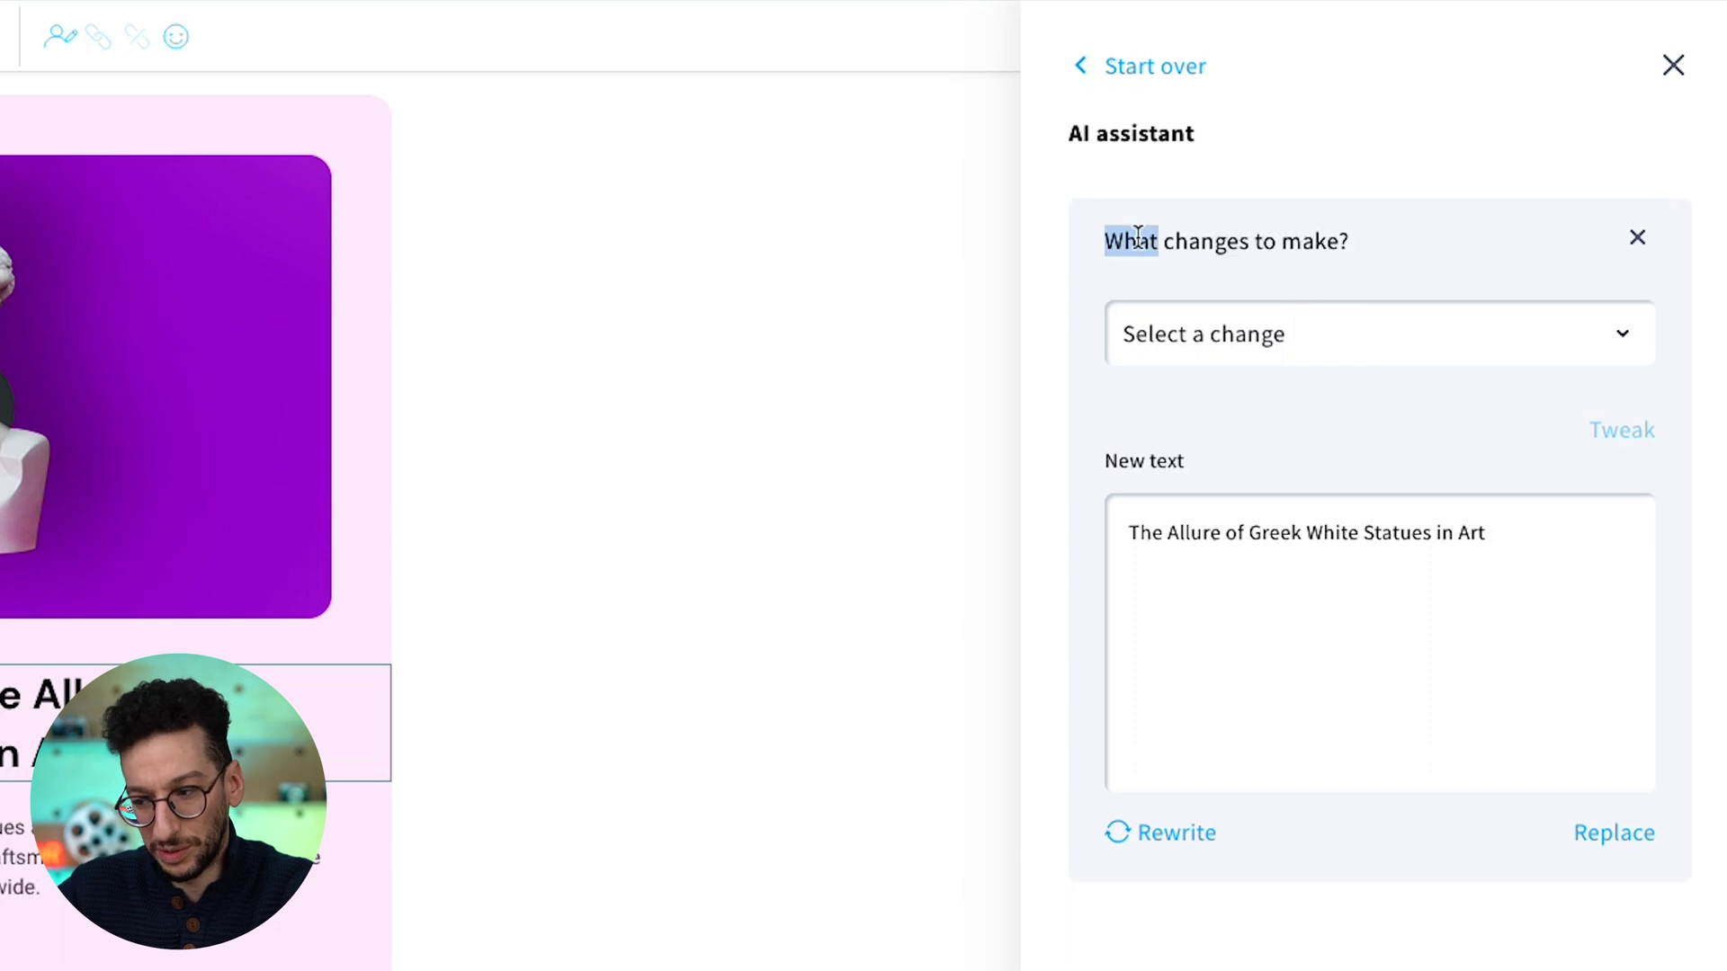
{"action": "triple_click", "coordinate": [1136, 241]}
{"action": "left_click", "coordinate": [1258, 252]}
{"action": "left_click", "coordinate": [1297, 346]}
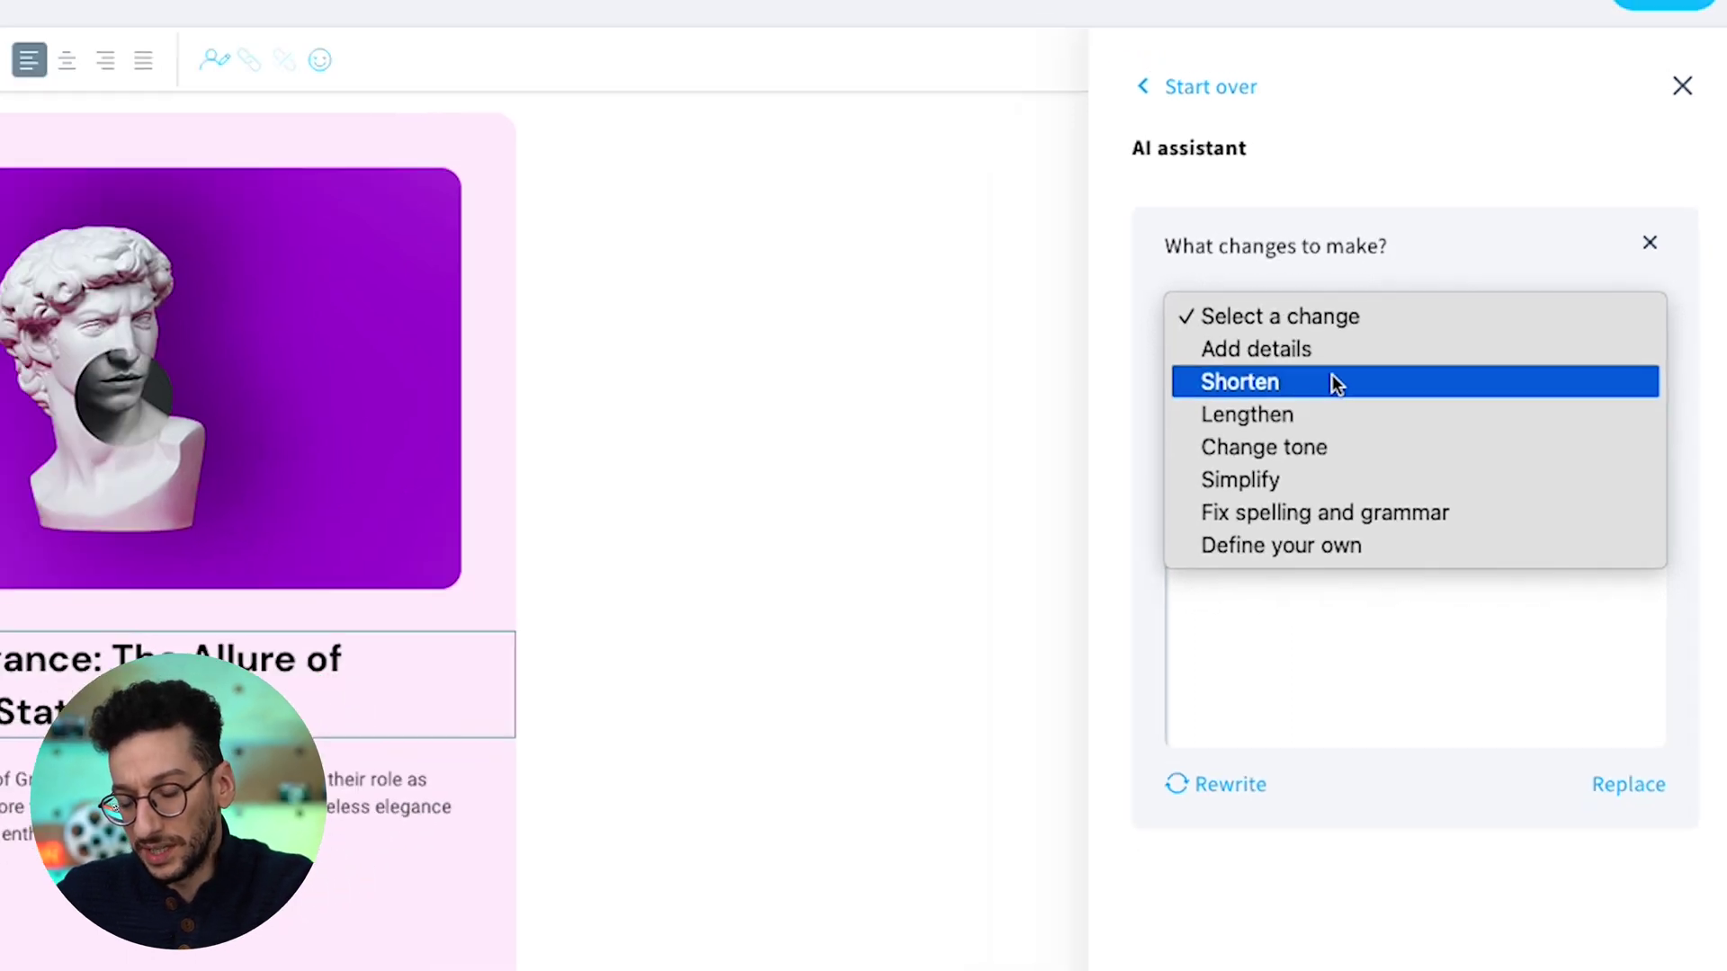
Shorten the body paragraph with AI so it begins 'Explore the enduring allure of Greek white statues.'.
{"action": "key", "text": "Down"}
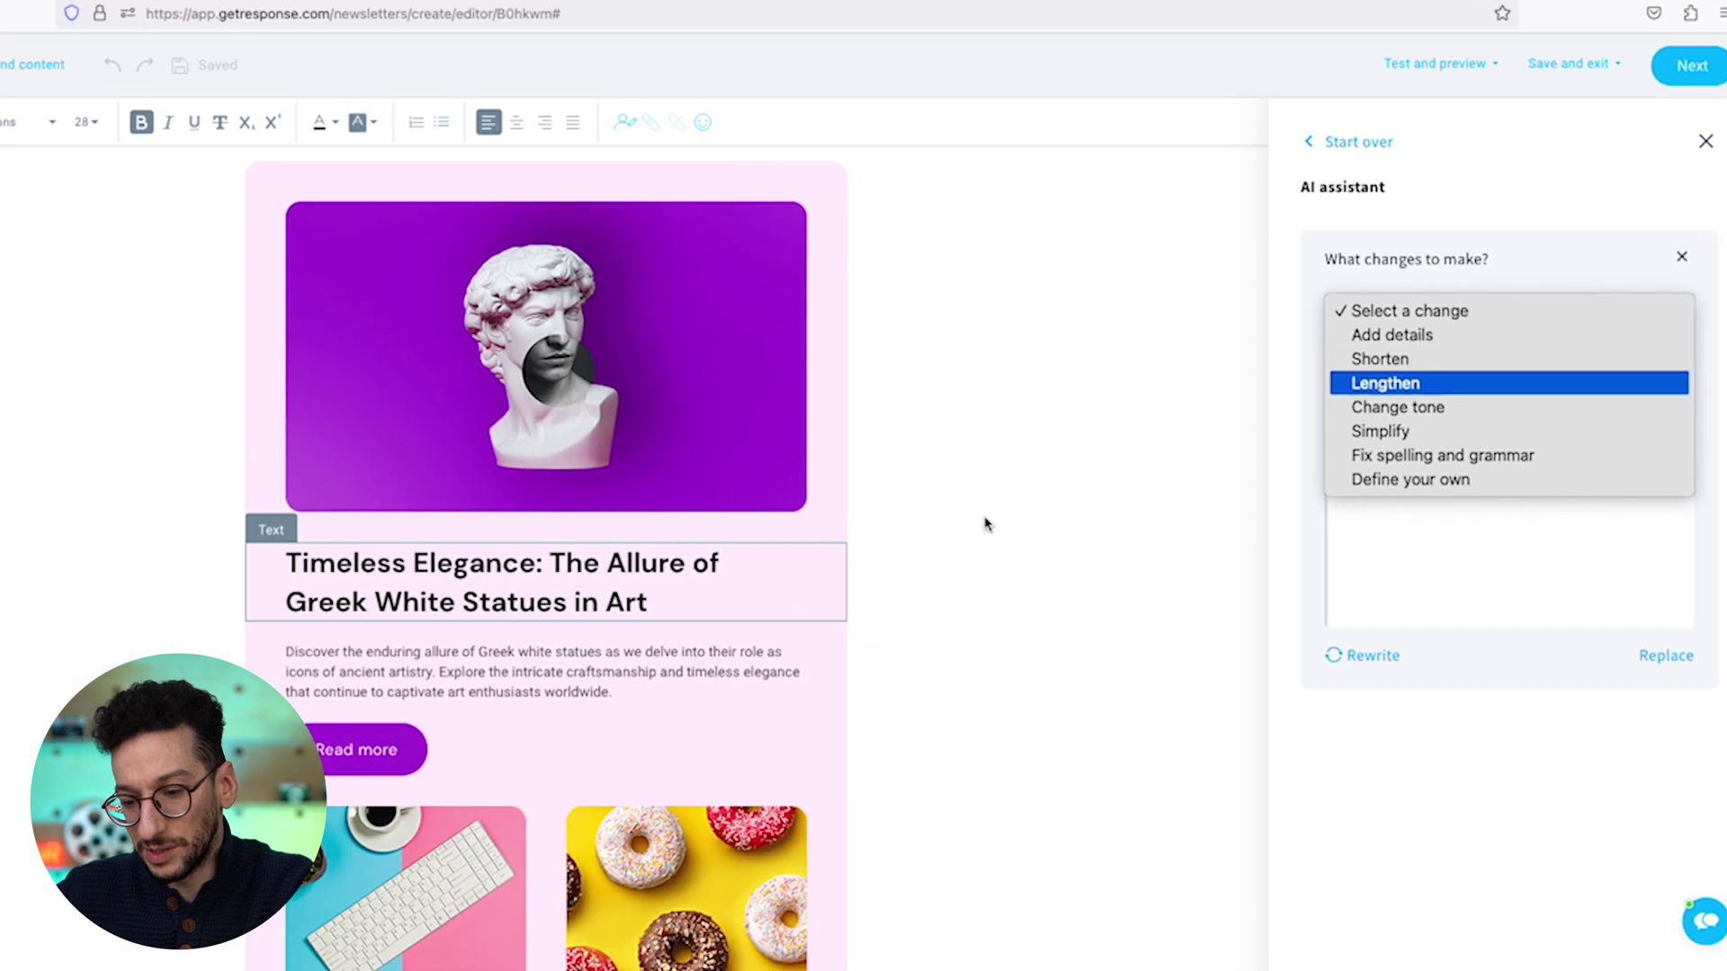
{"action": "key", "text": "Escape"}
{"action": "triple_click", "coordinate": [575, 677]}
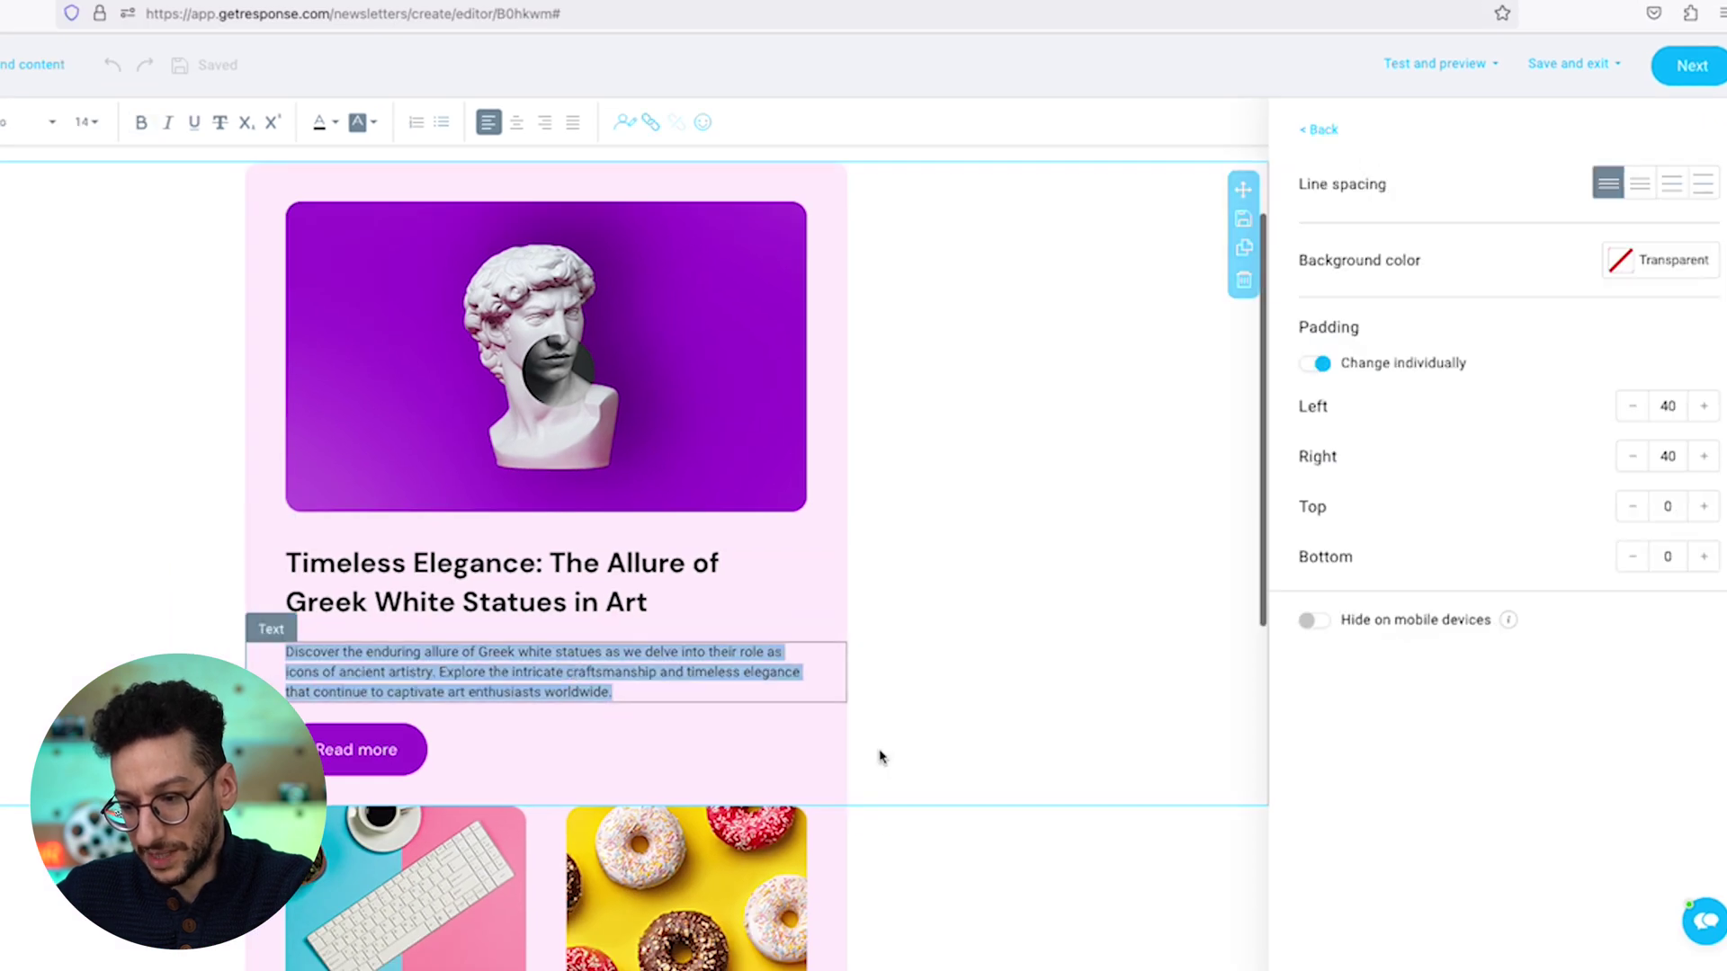
{"action": "left_click", "coordinate": [877, 742]}
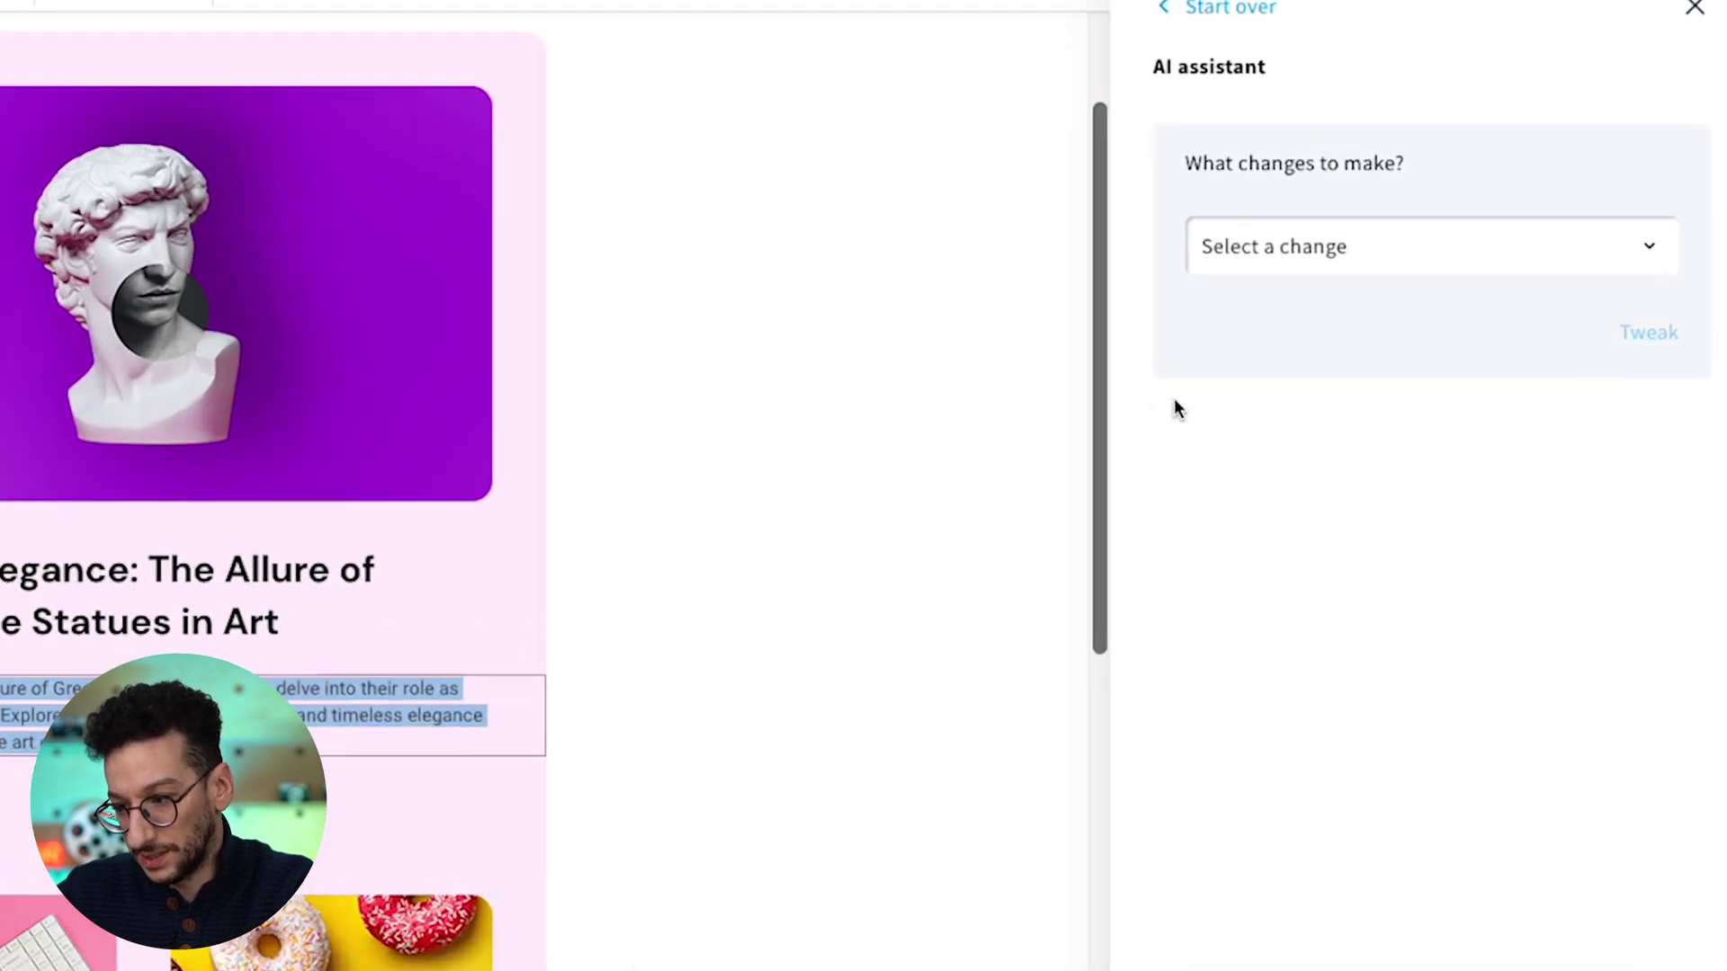
{"action": "left_click", "coordinate": [1376, 328]}
{"action": "left_click", "coordinate": [1210, 247]}
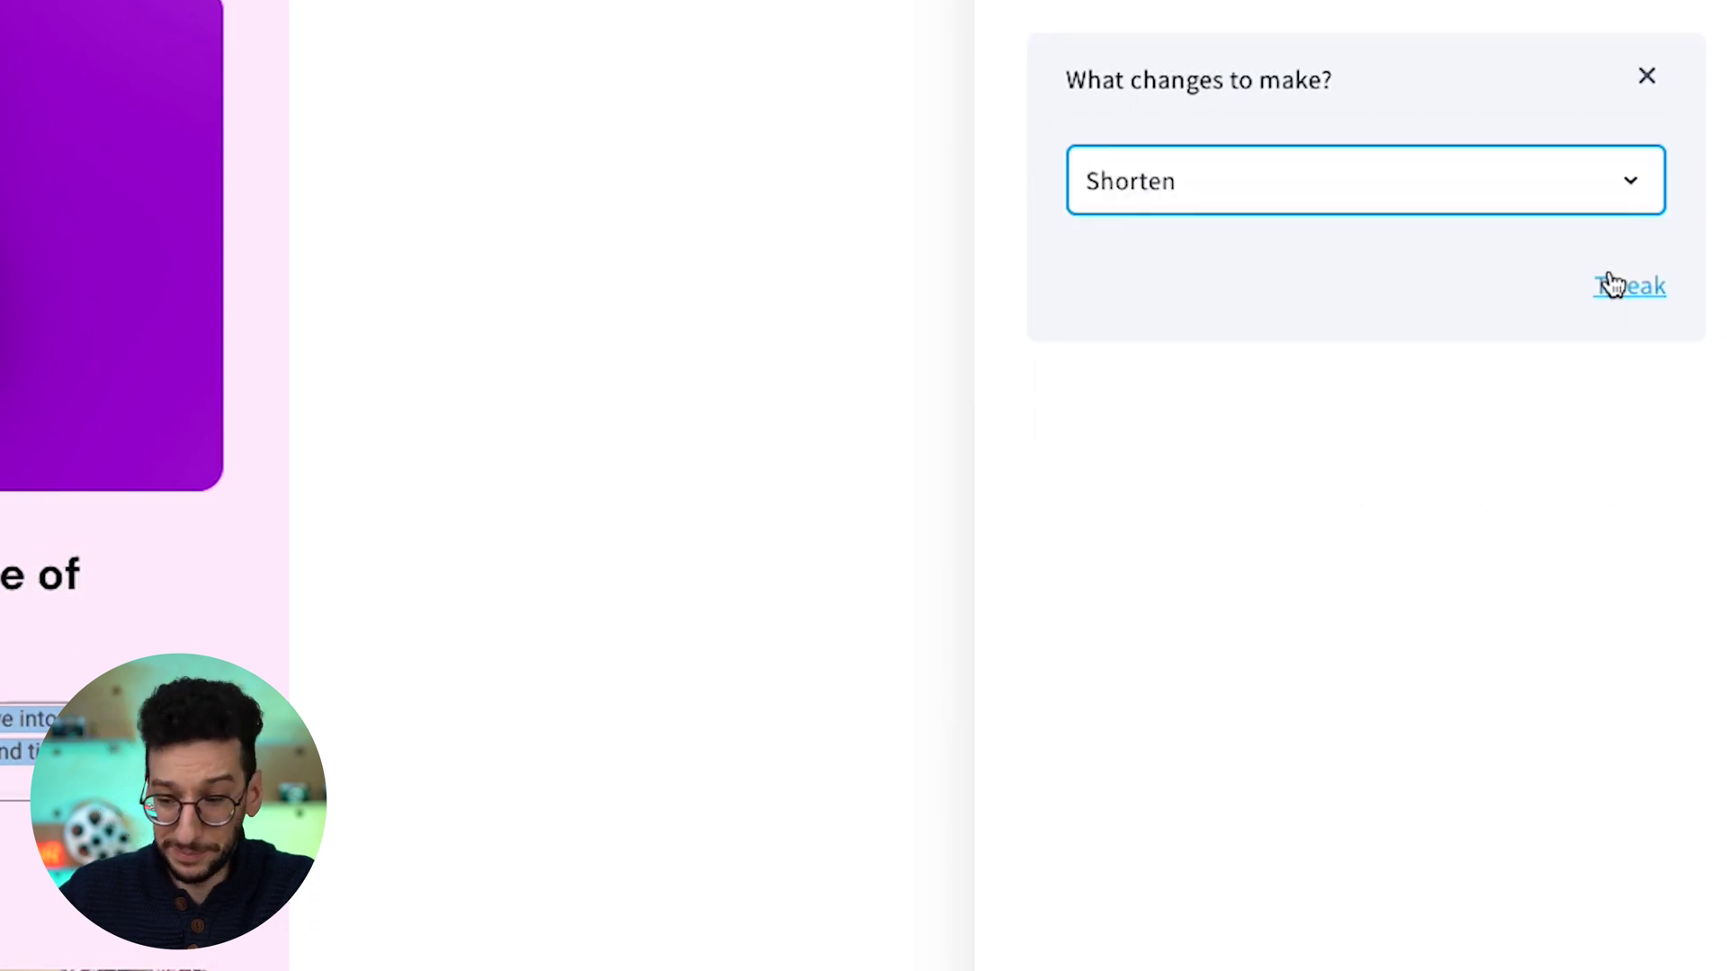
{"action": "left_click", "coordinate": [1638, 292]}
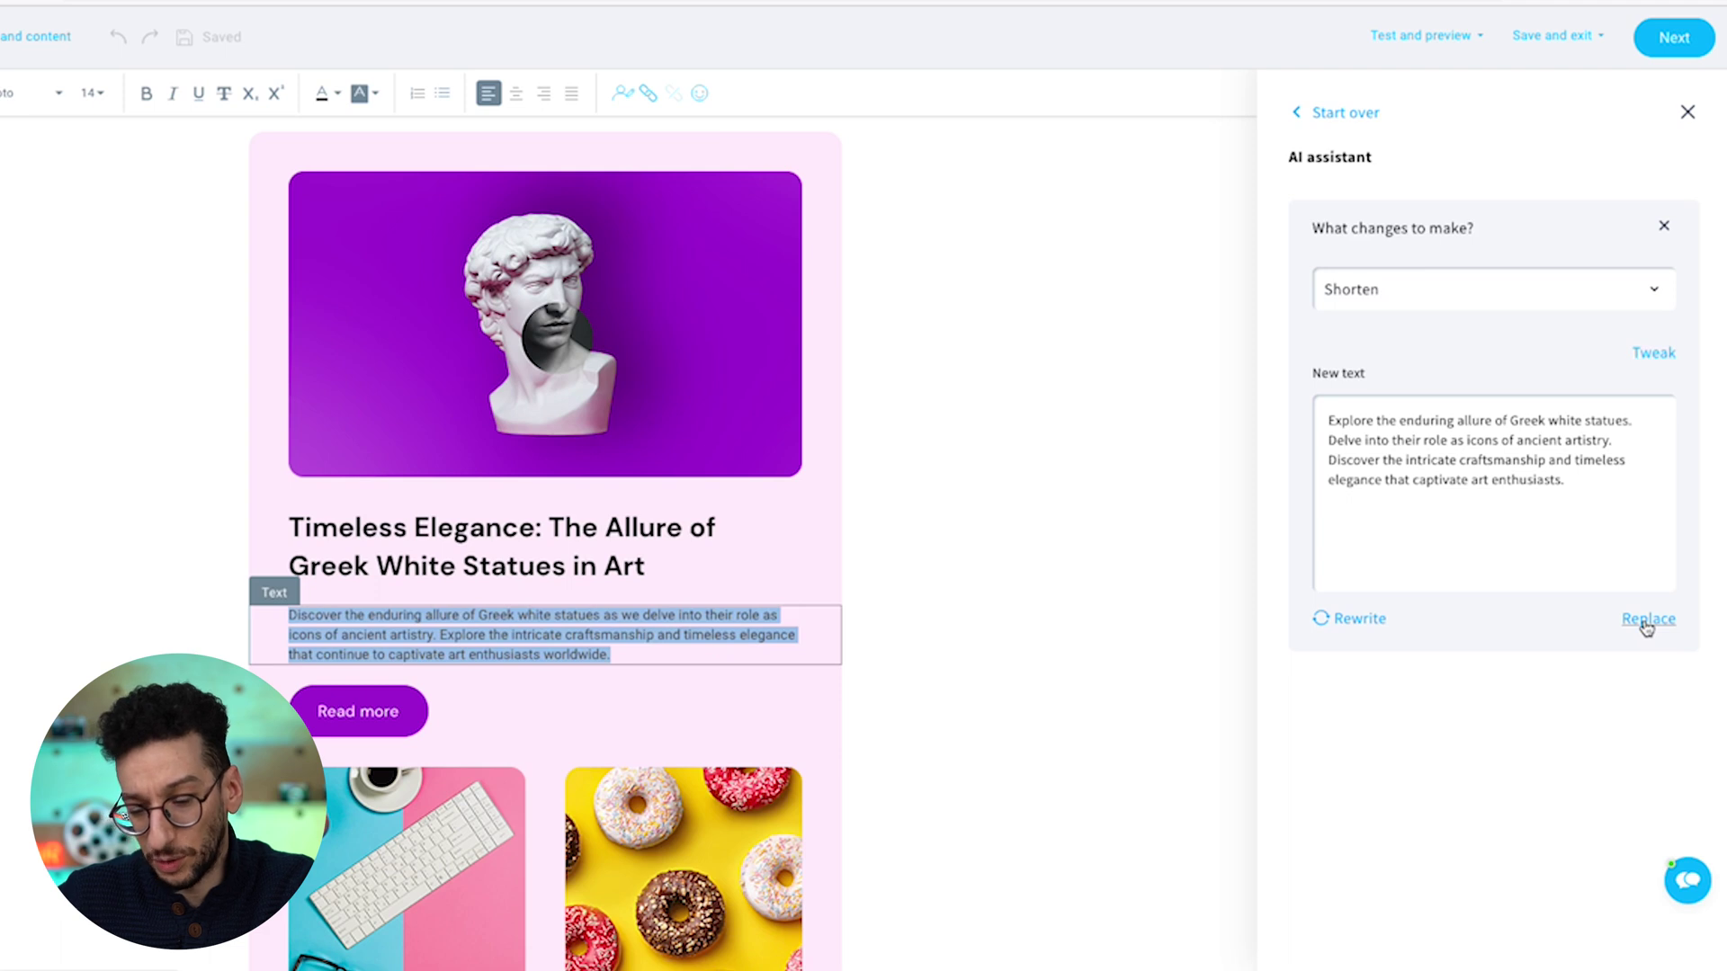
{"action": "left_click", "coordinate": [1646, 620]}
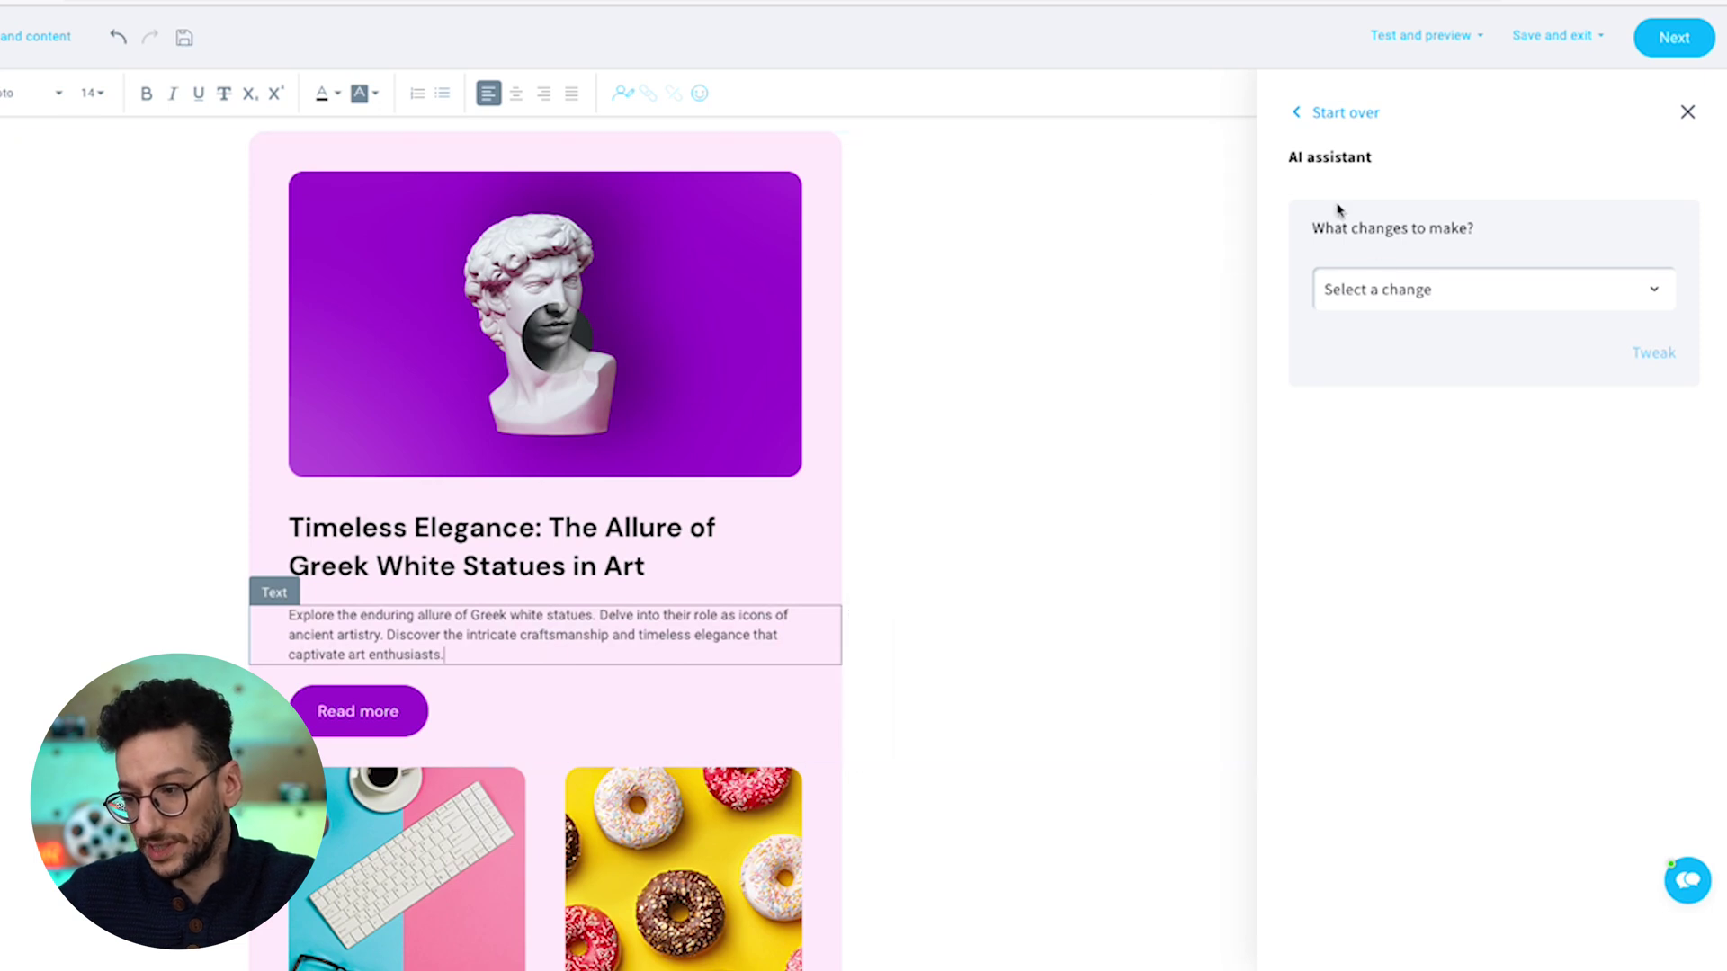
Apply the AI Simplify change so the paragraph begins 'Uncover the timeless charm of Greek white statues.'.
{"action": "left_click", "coordinate": [1397, 286]}
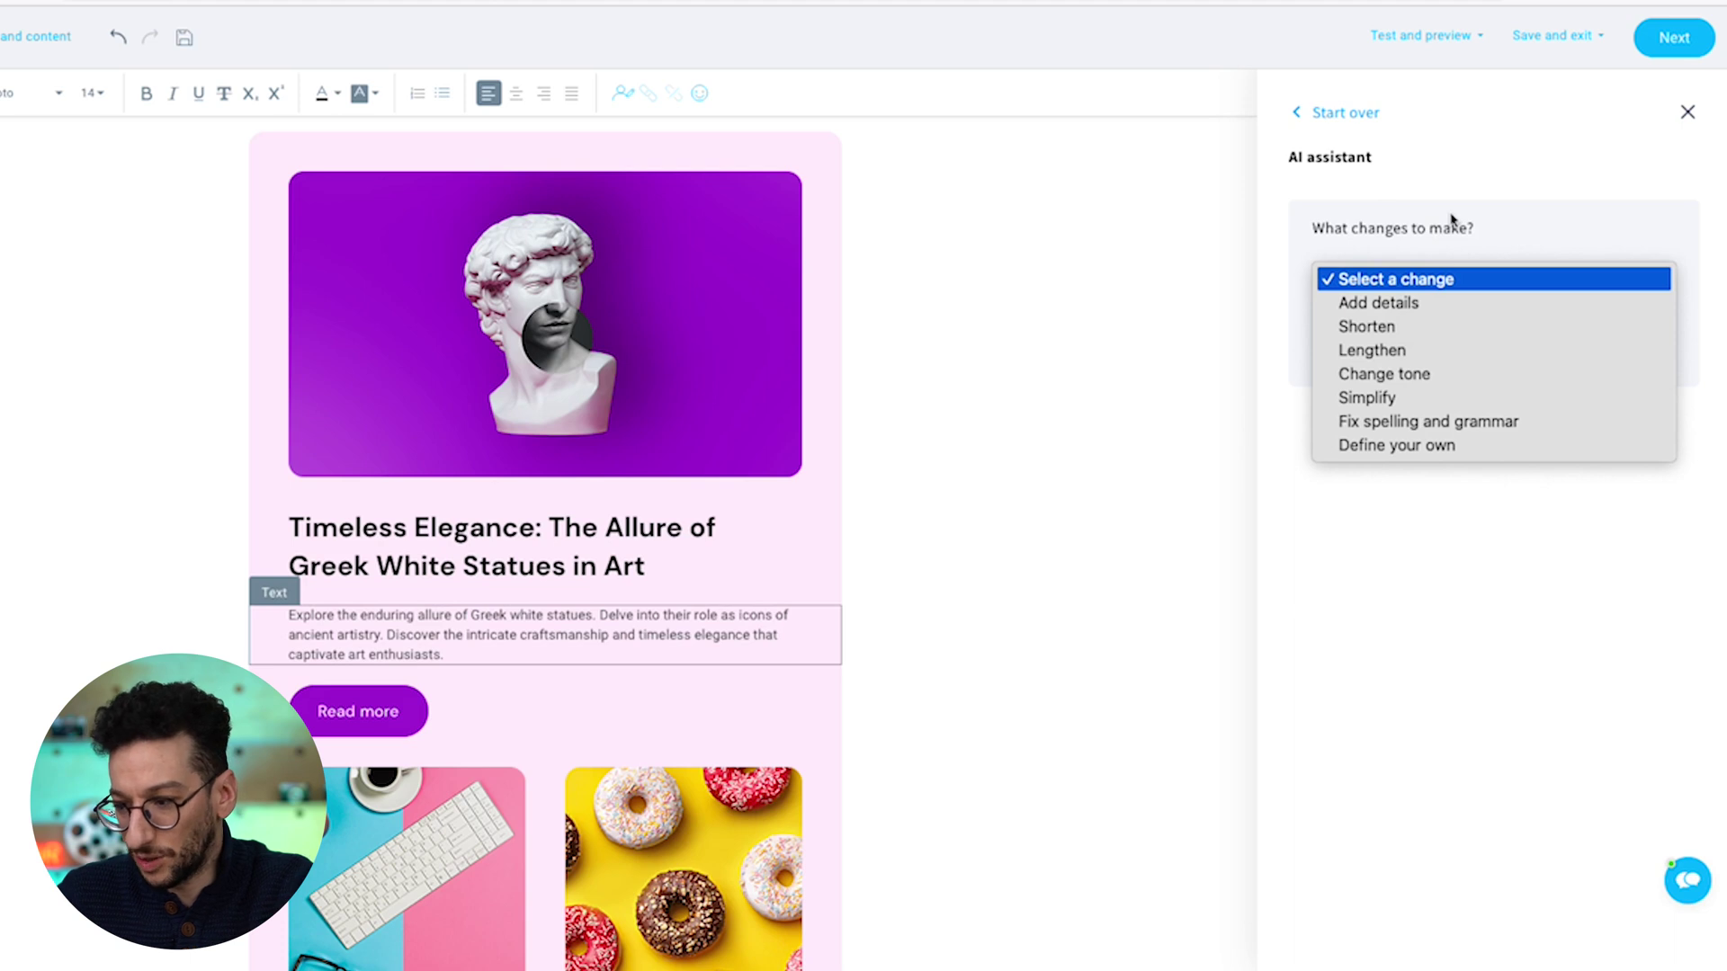
{"action": "left_click", "coordinate": [1393, 402]}
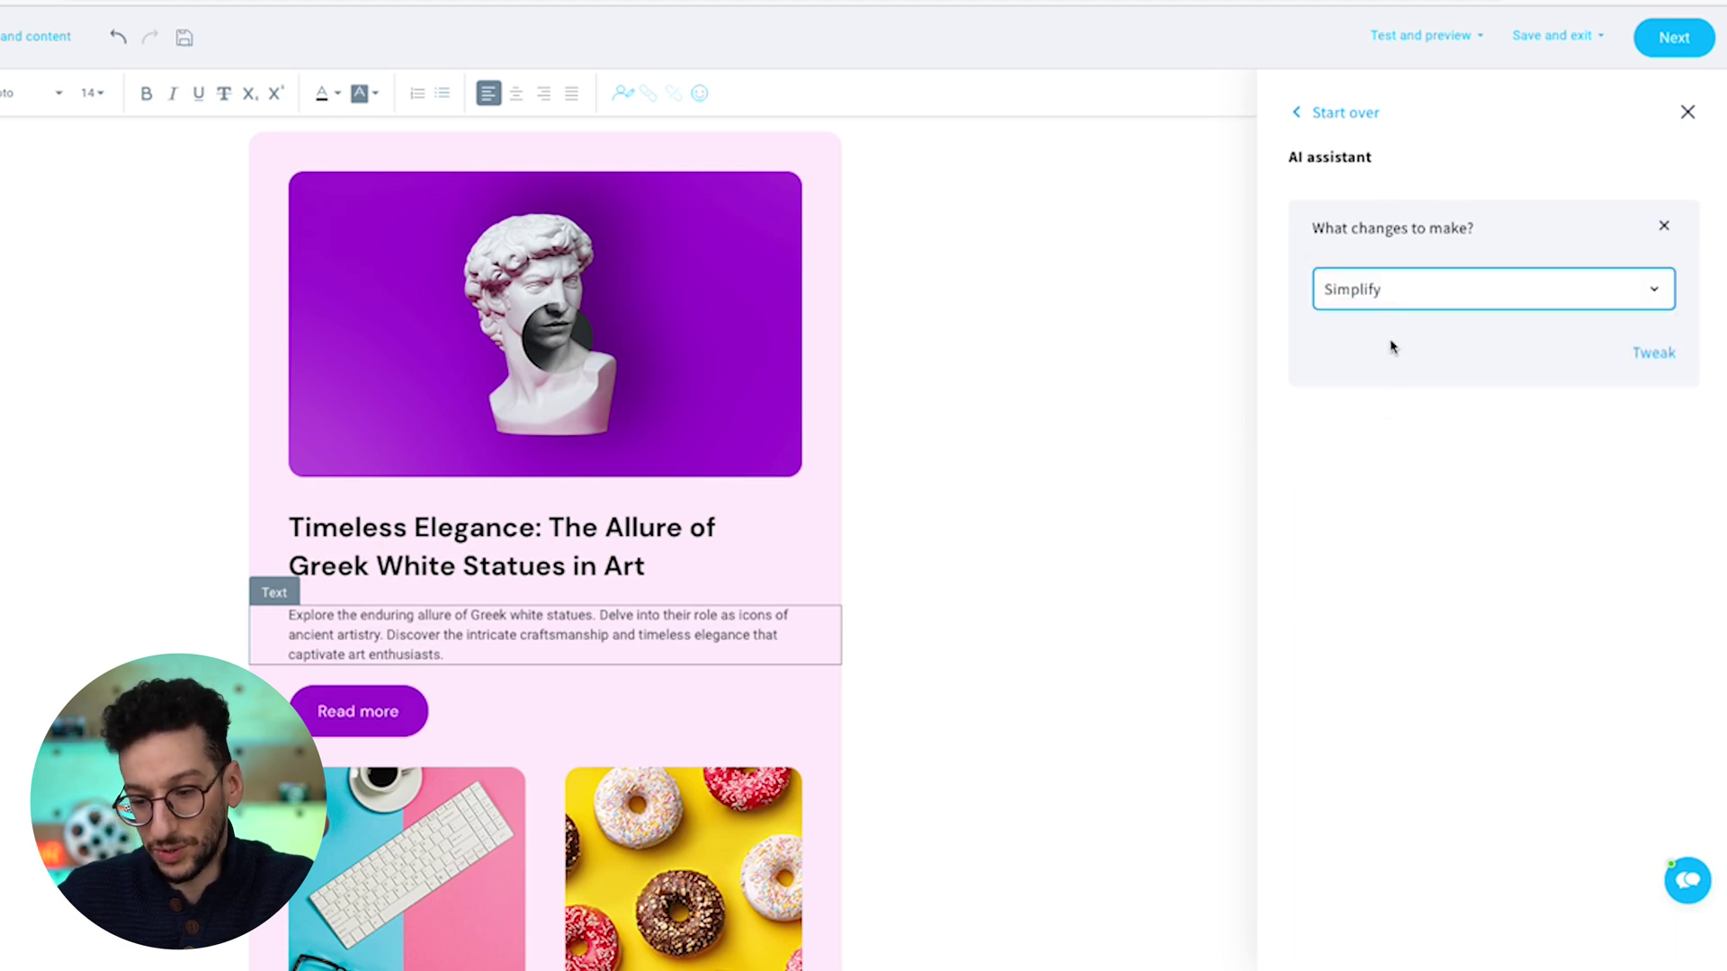
{"action": "left_click", "coordinate": [1658, 356]}
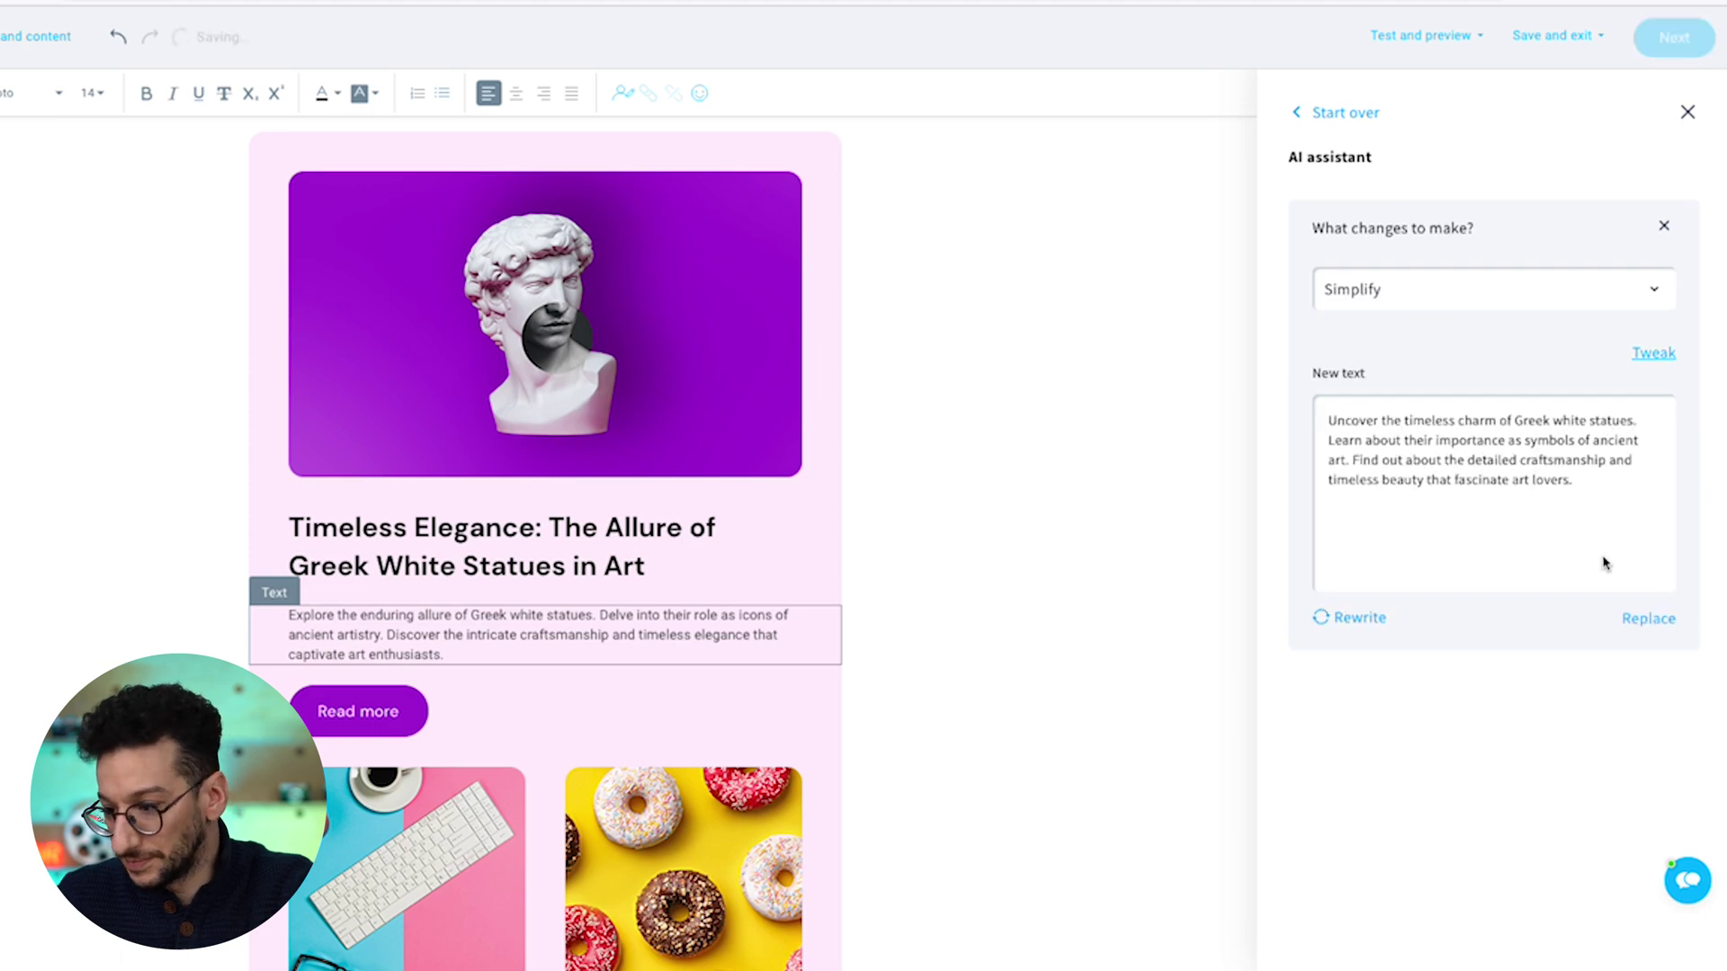
{"action": "left_click", "coordinate": [1648, 620]}
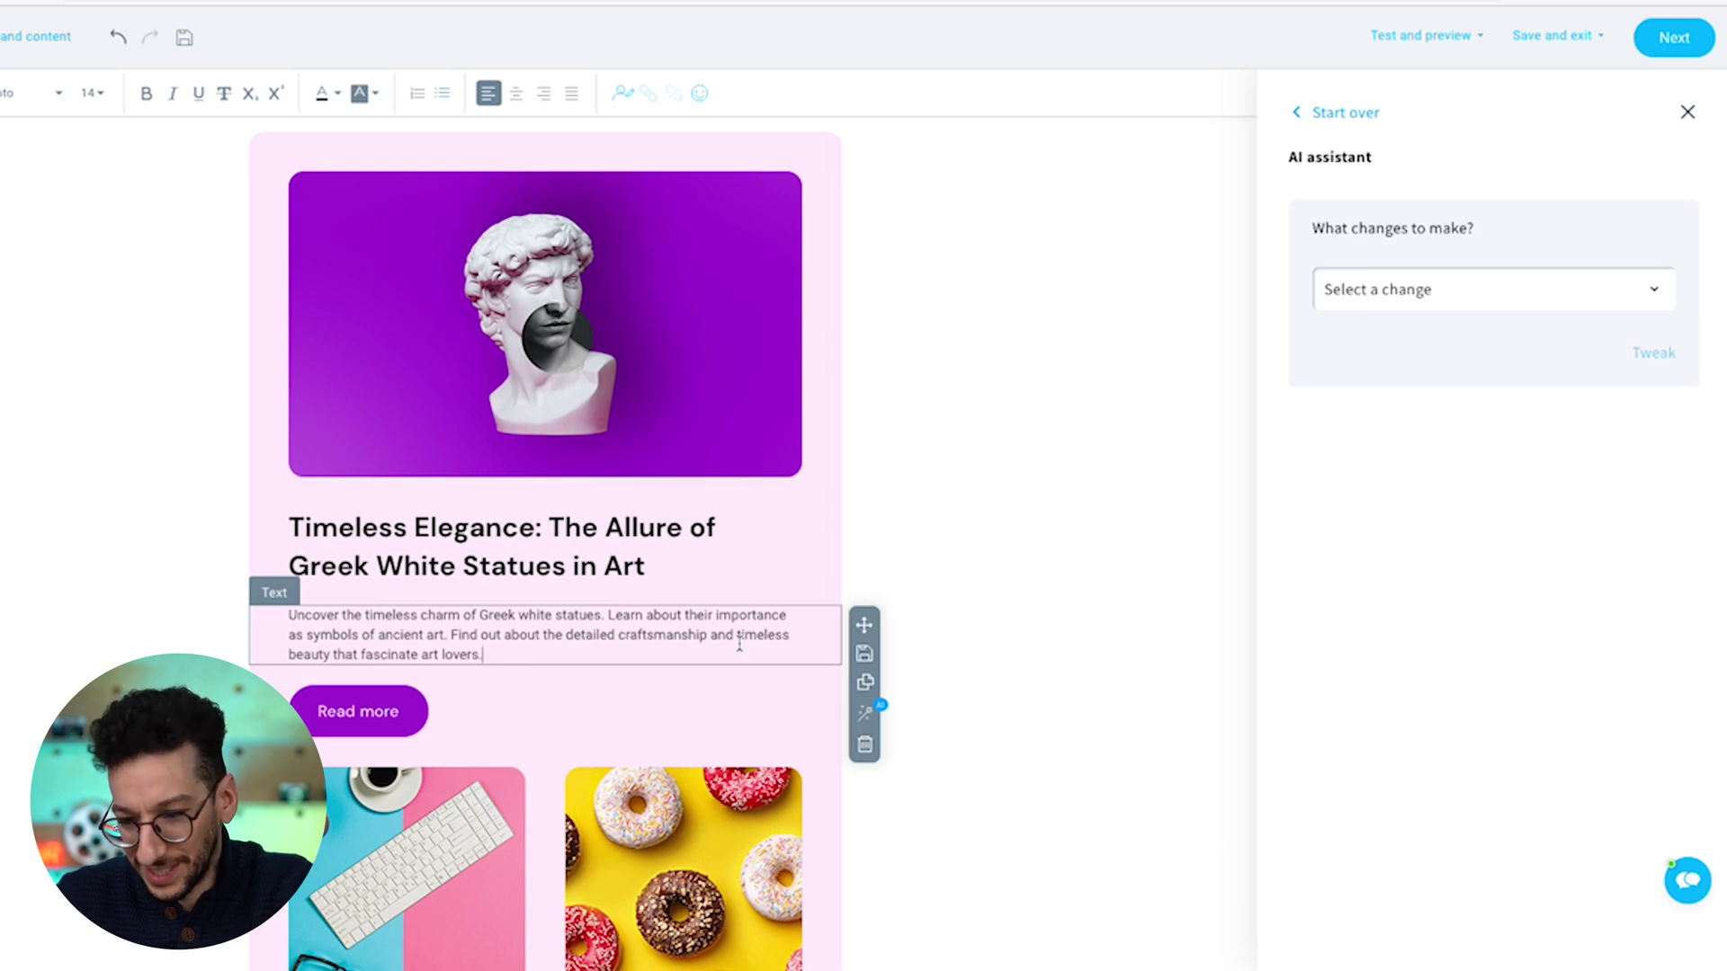
Add typos: drop the 'k' from Greek, put a comma after 'of', and shorten 'lovers' to 'love.'.
{"action": "left_click", "coordinate": [682, 647]}
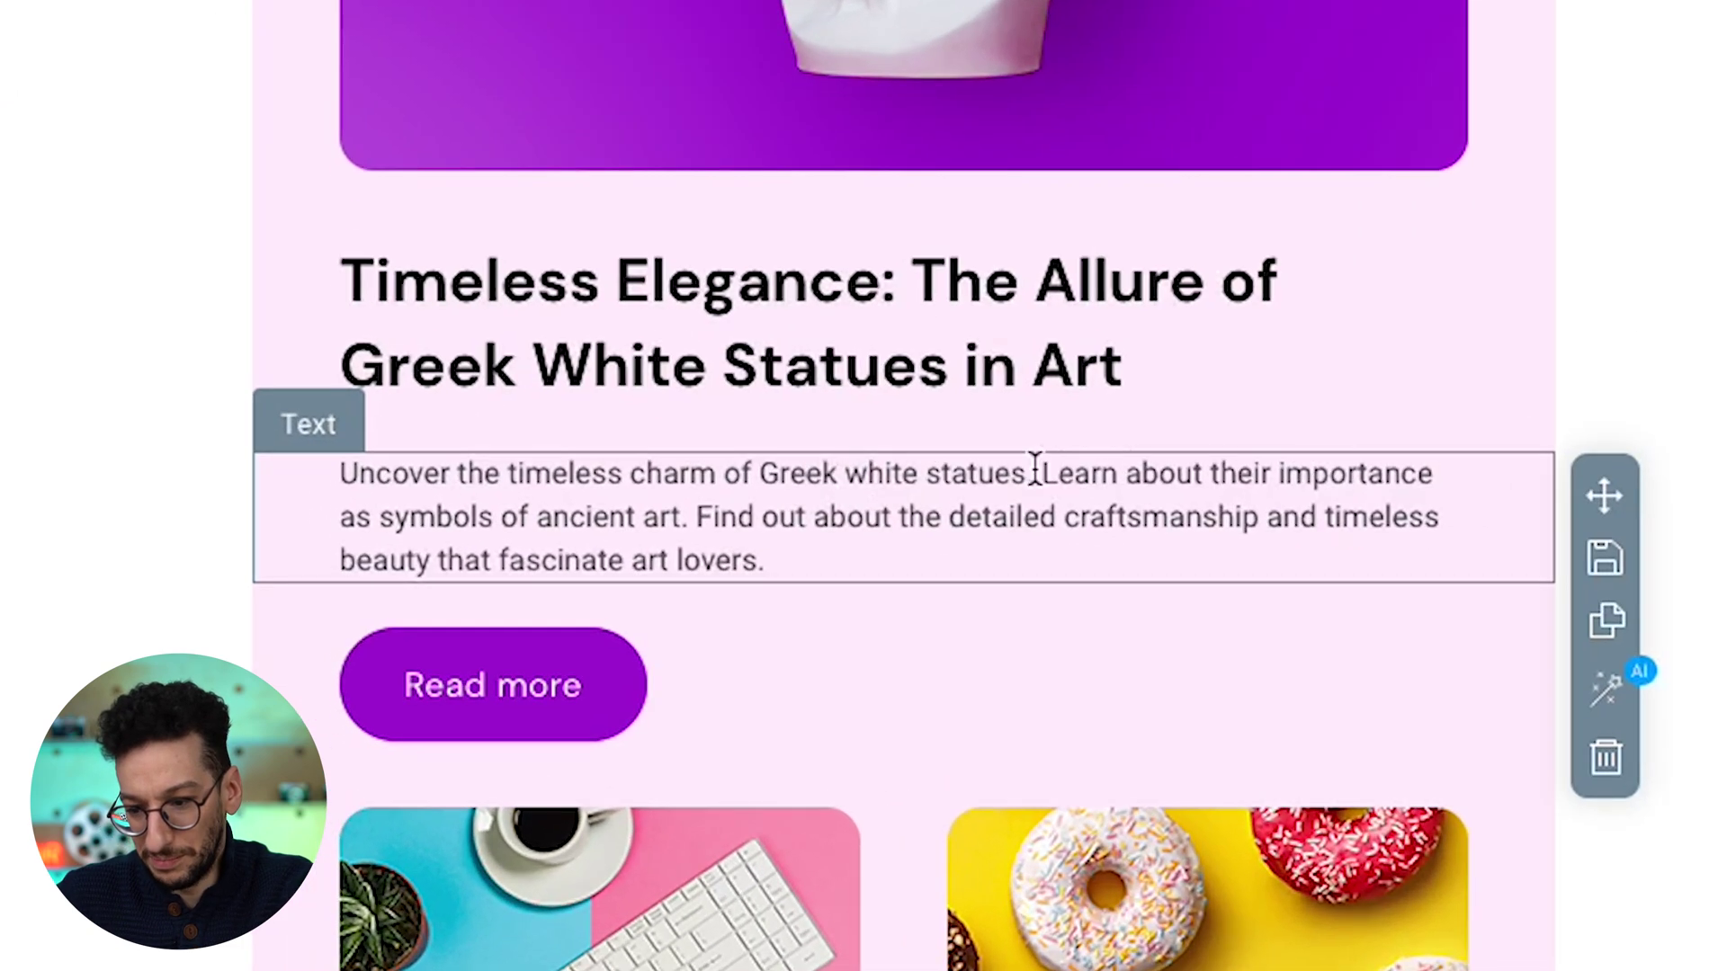
{"action": "key", "text": "BackSpace"}
{"action": "left_click", "coordinate": [760, 474]}
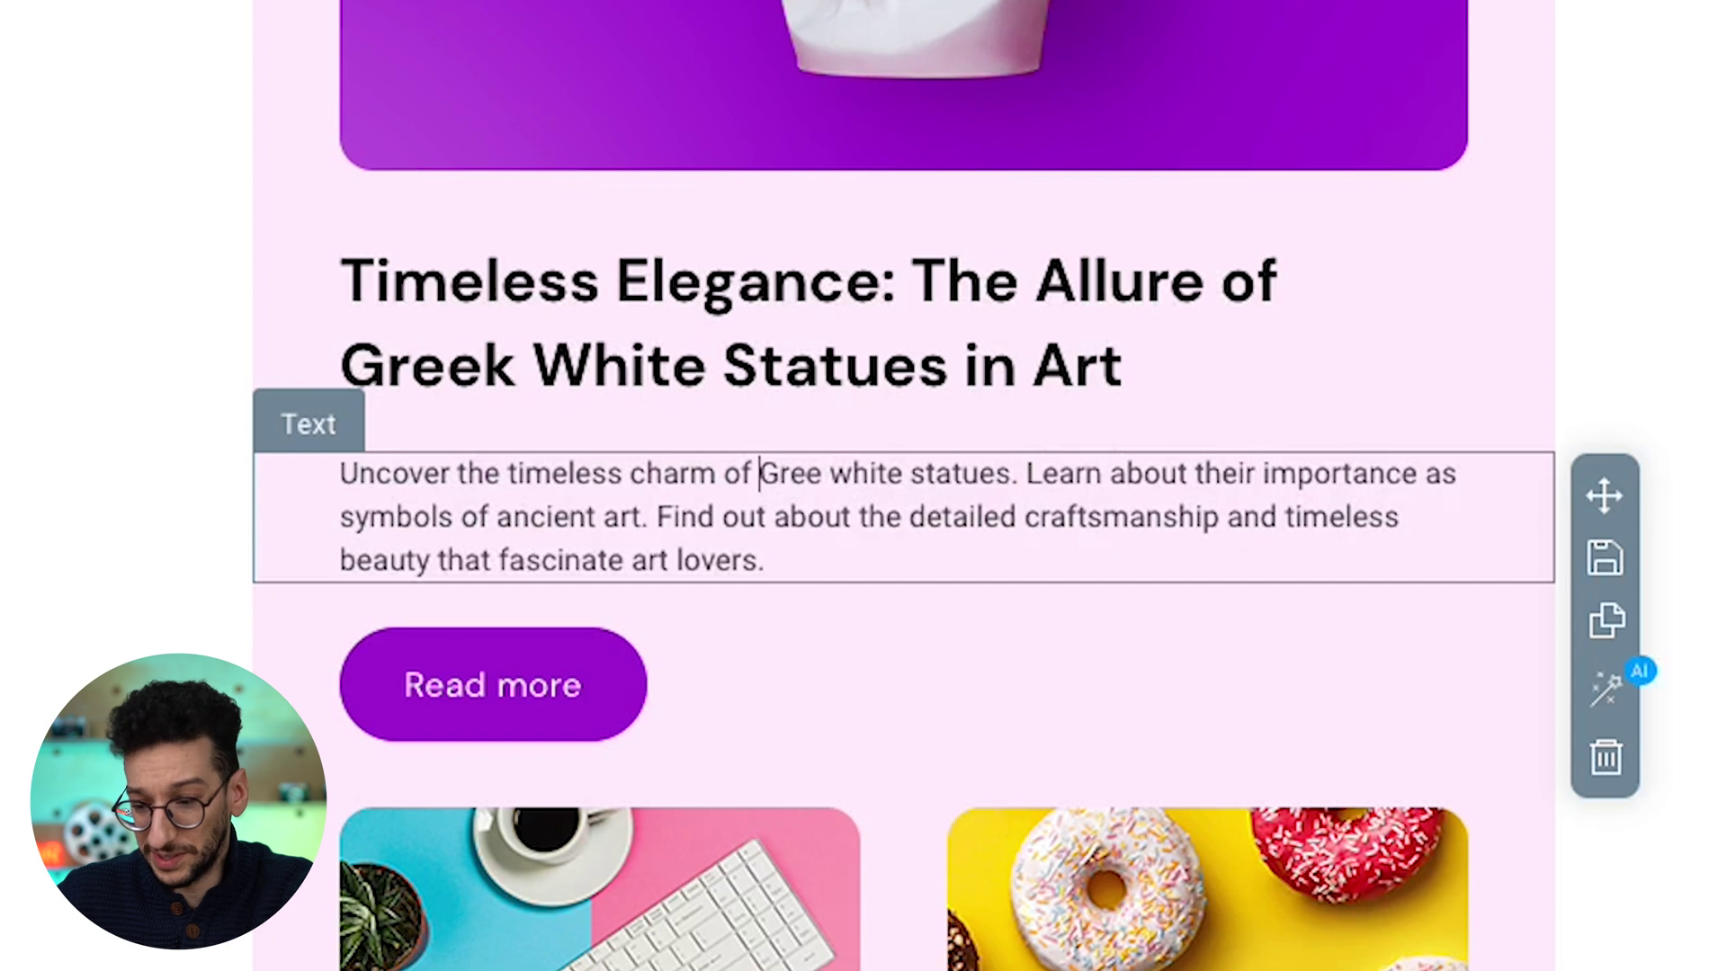
{"action": "type", "text": ","}
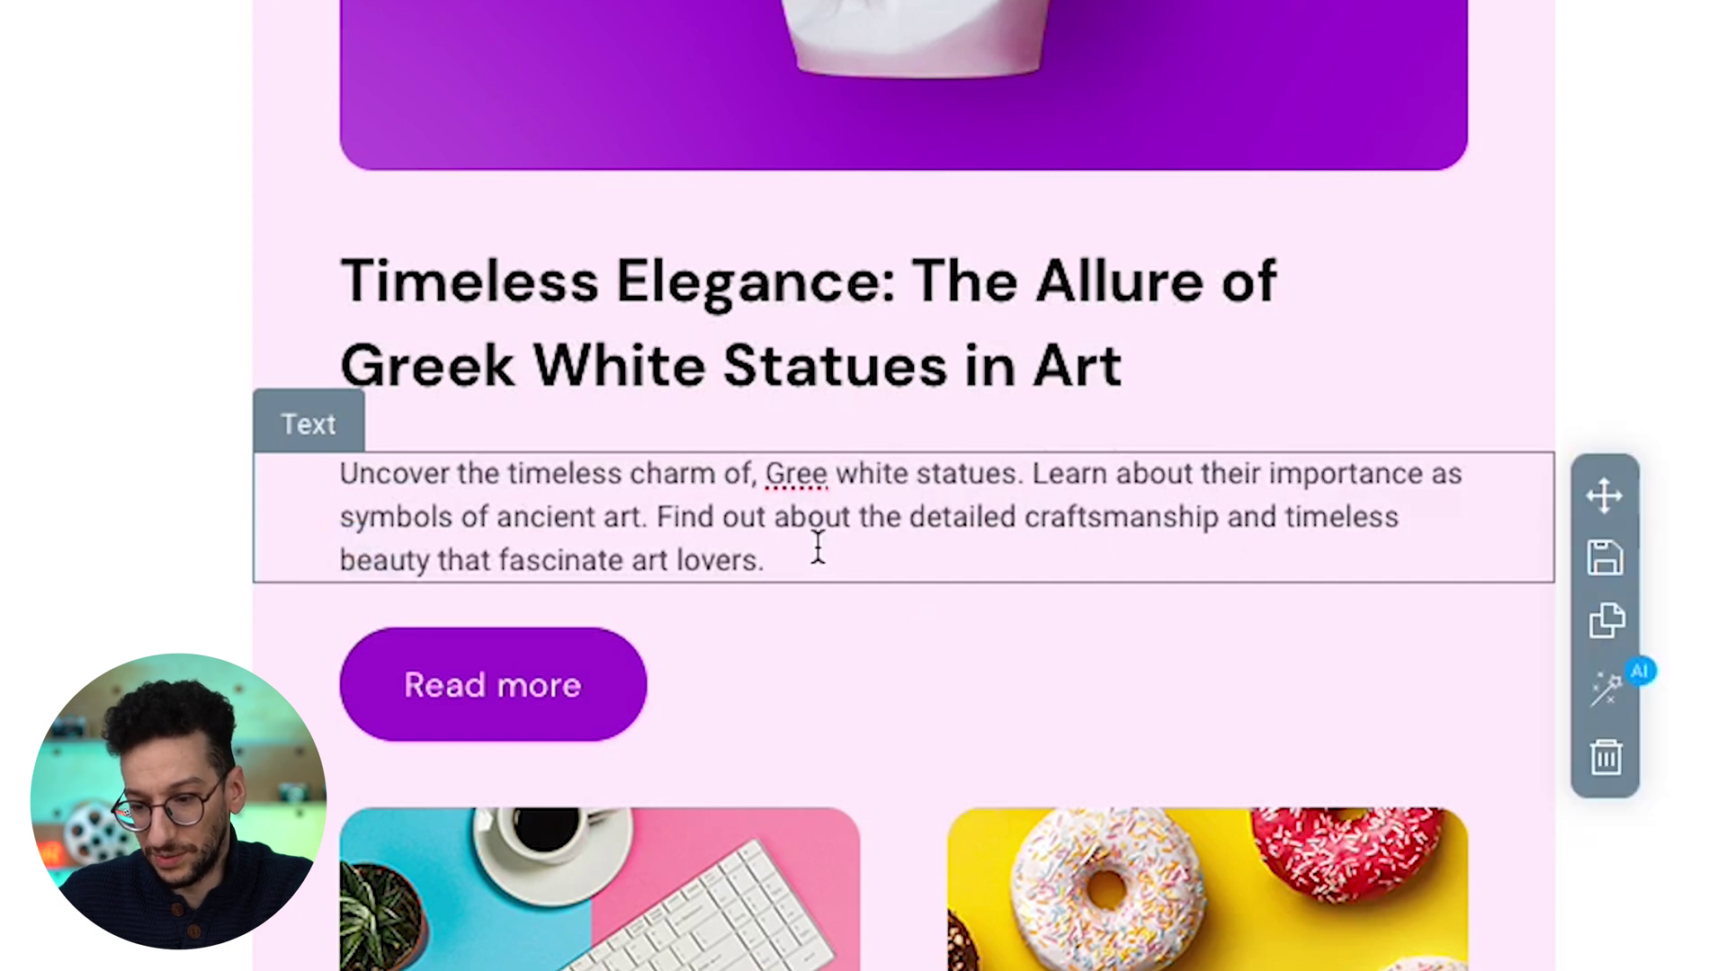
{"action": "key", "text": "BackSpace"}
{"action": "key", "text": "BackSpace"}
{"action": "key", "text": "BackSpace"}
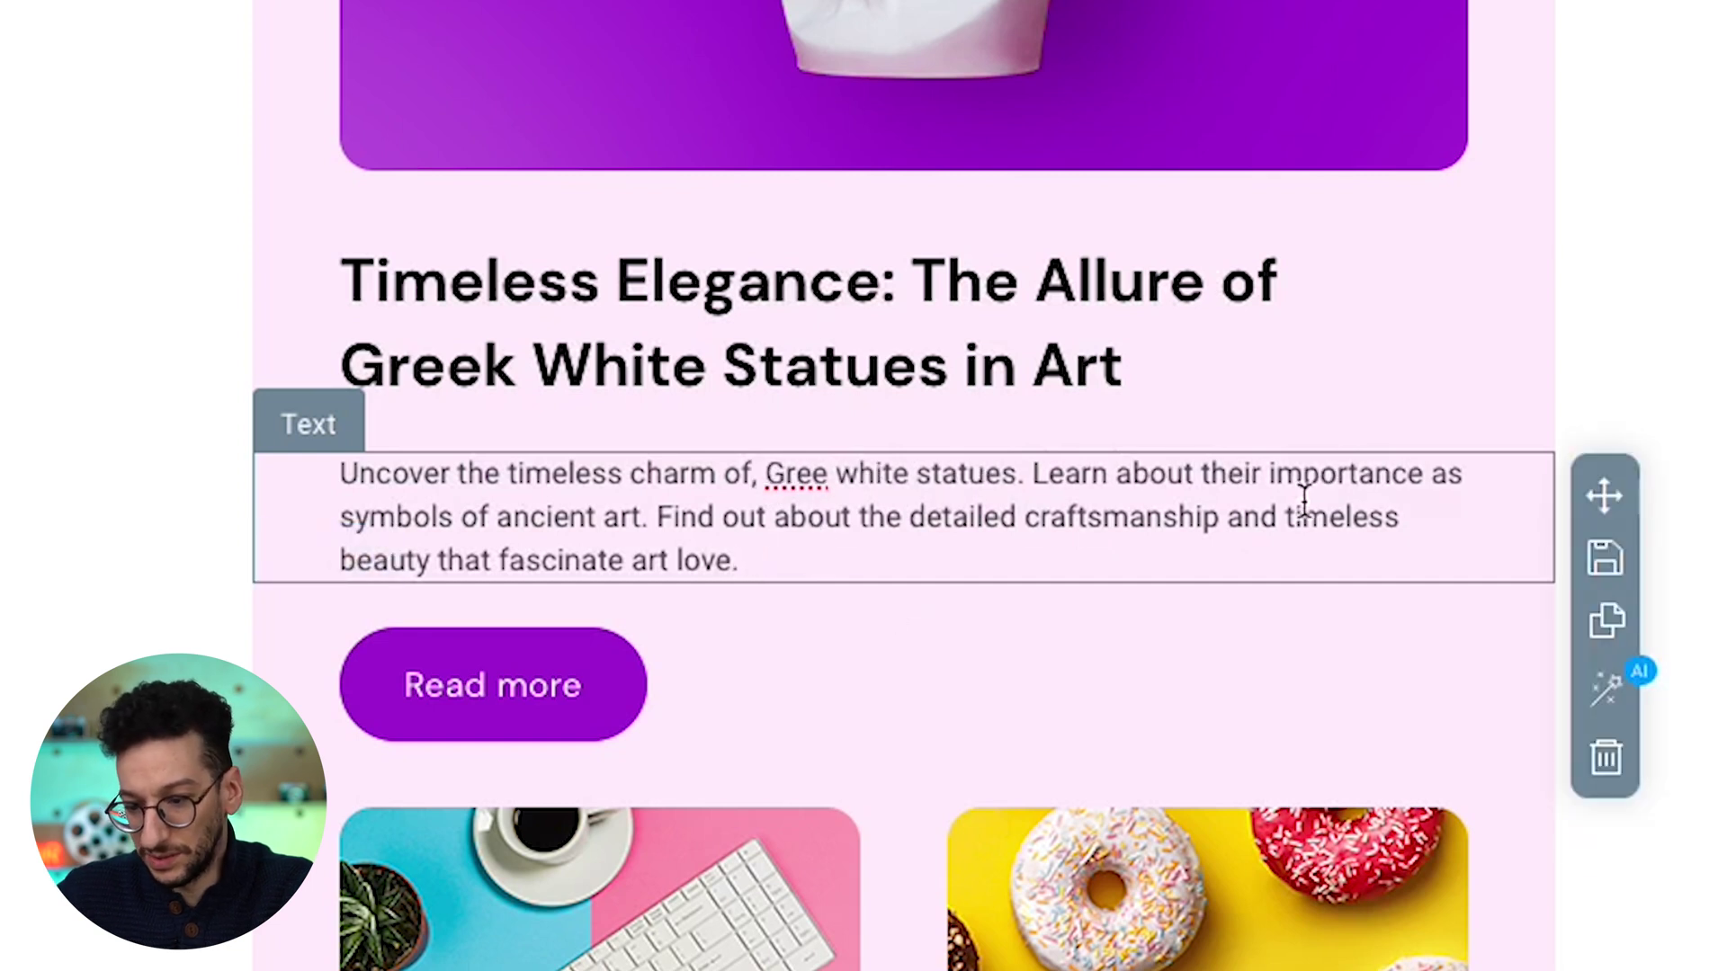
{"action": "type", "text": "."}
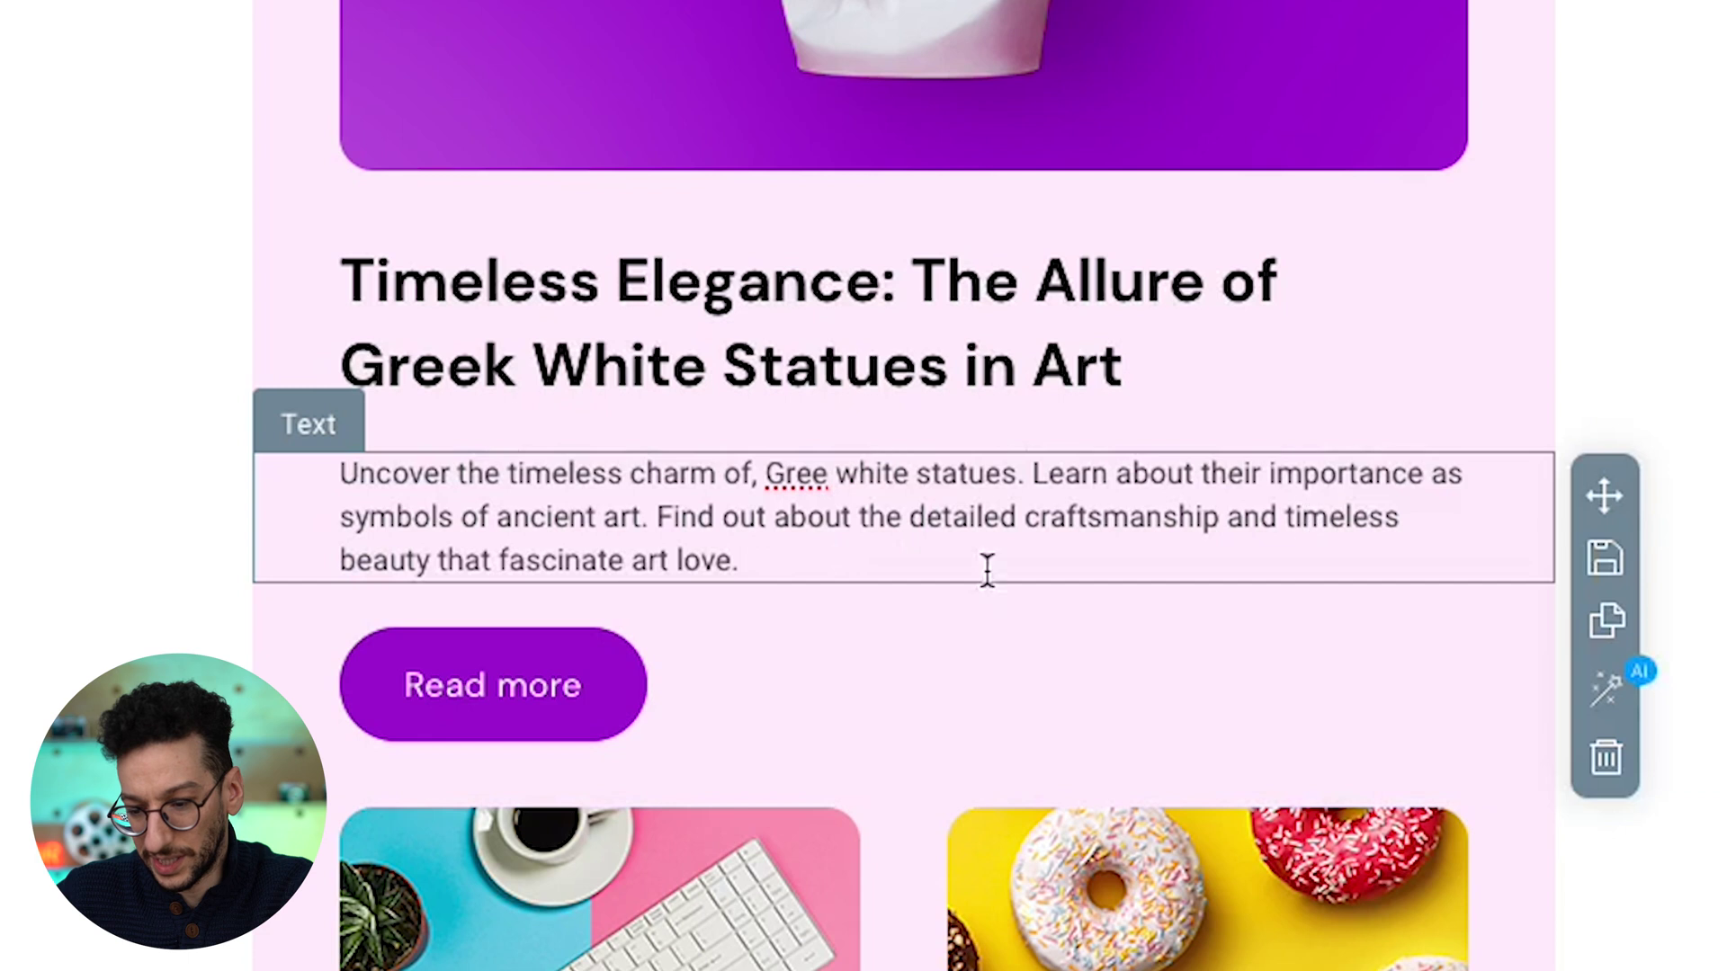
{"action": "double_click", "coordinate": [734, 562]}
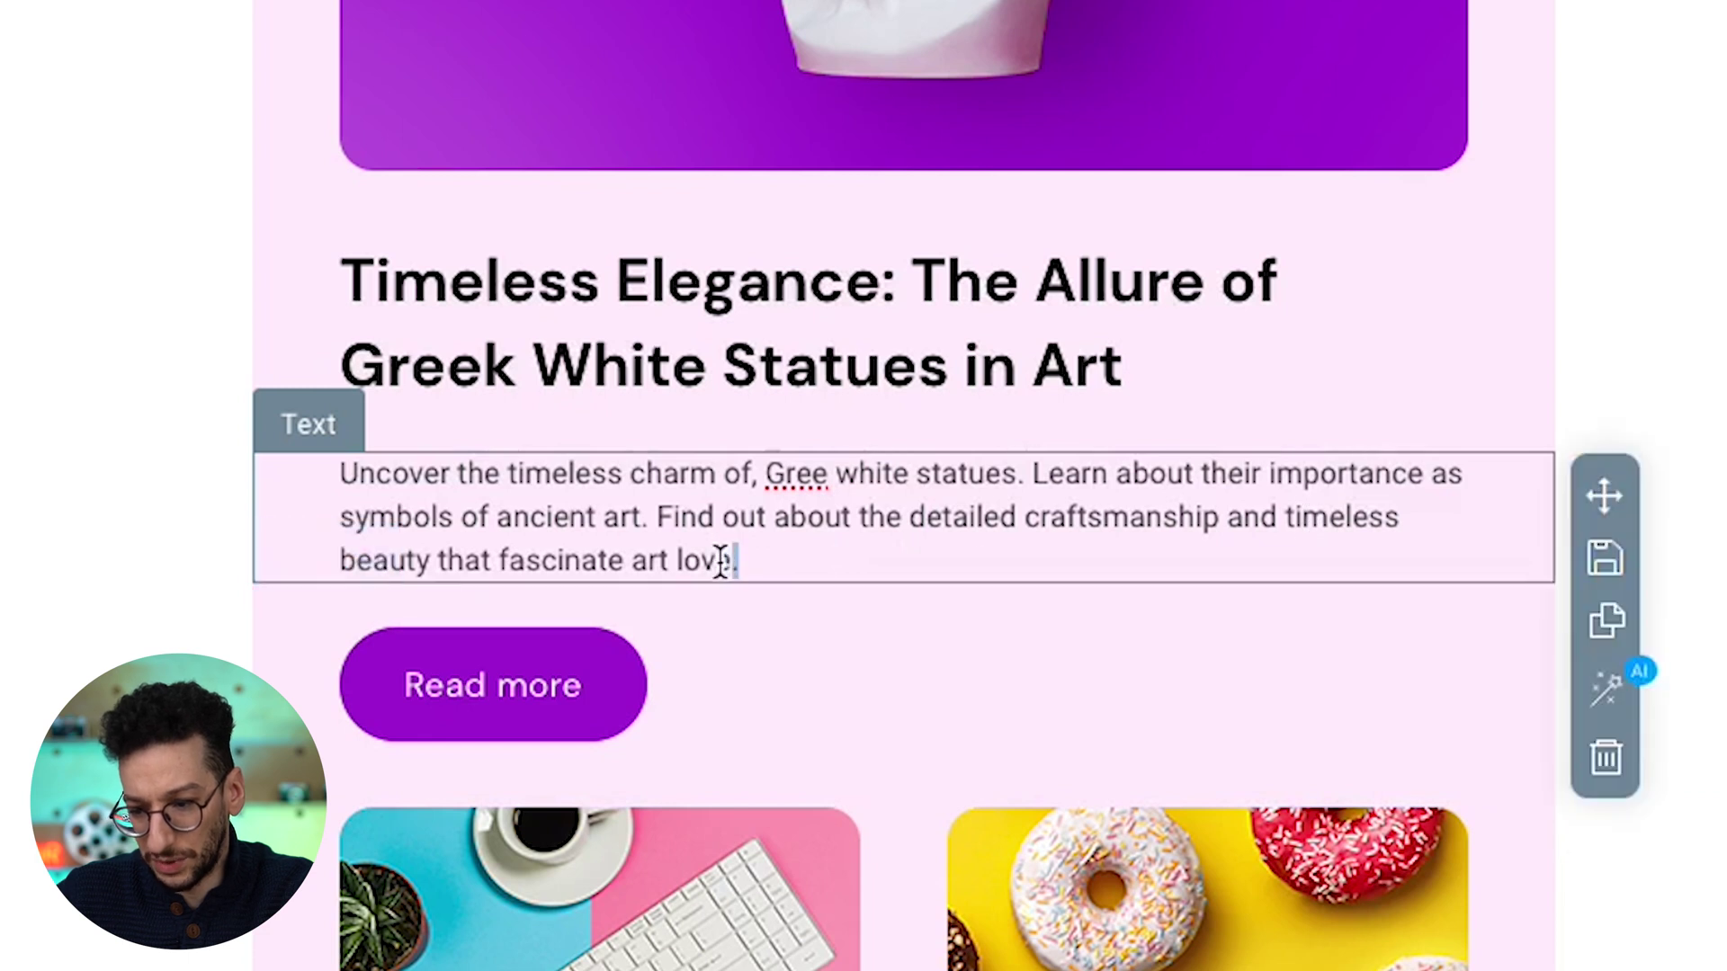
{"action": "double_click", "coordinate": [824, 463]}
{"action": "left_click", "coordinate": [758, 474]}
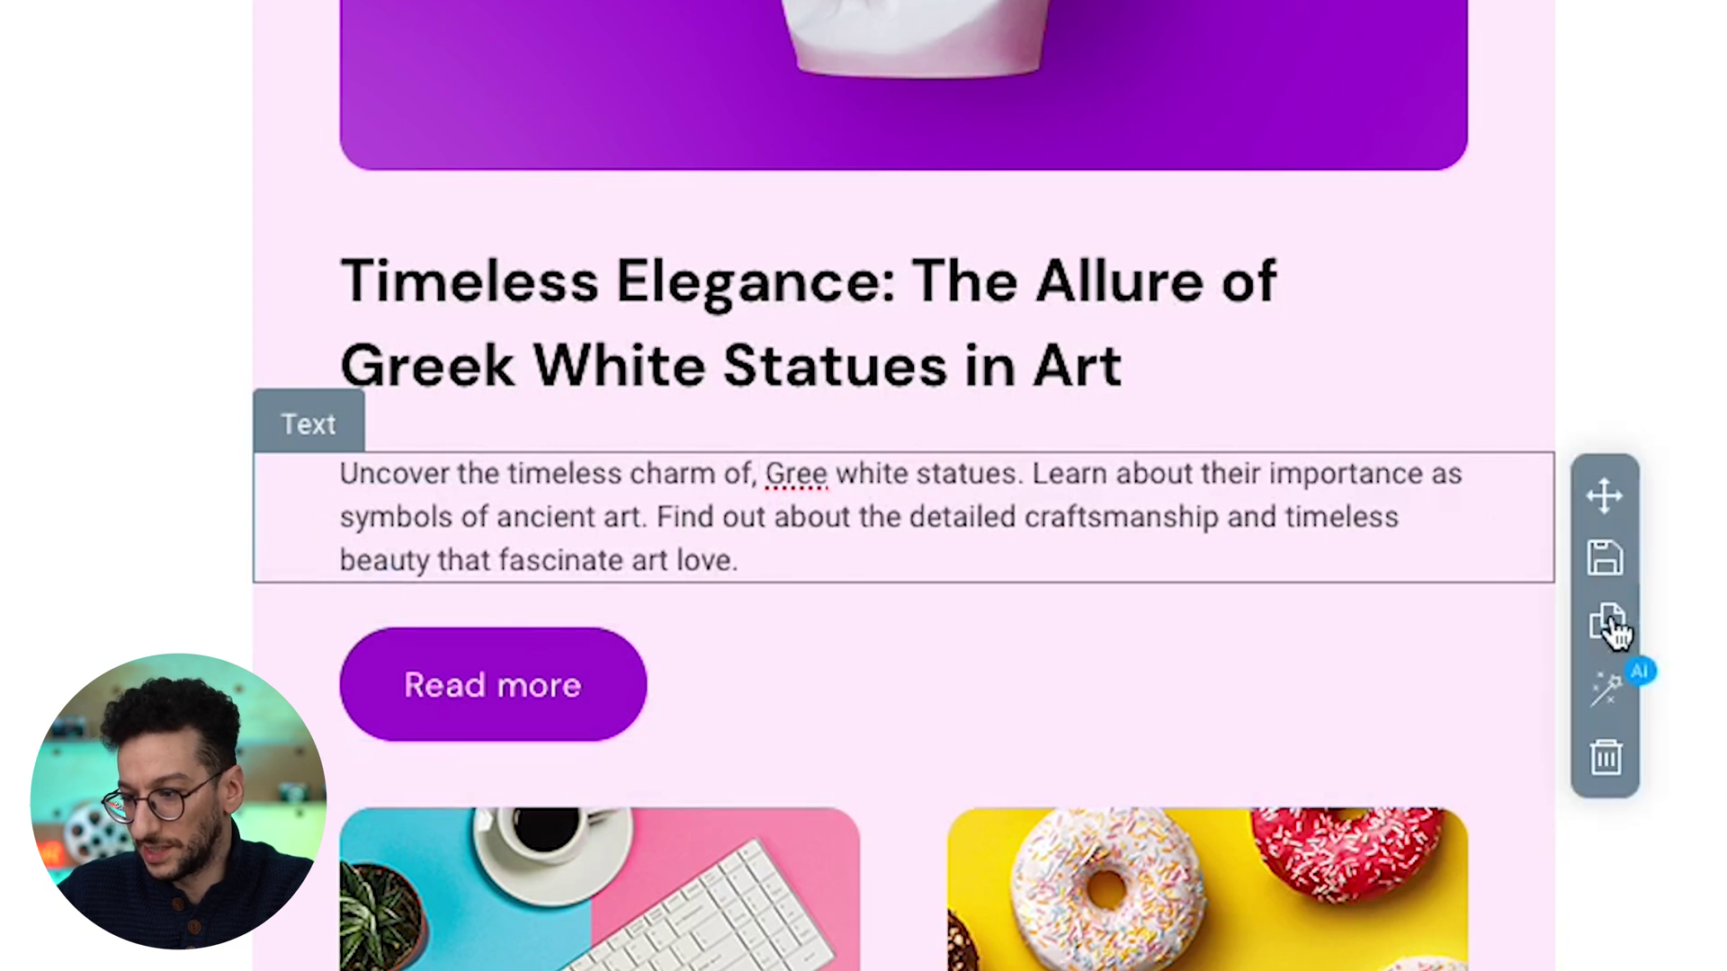
Apply AI 'Fix spelling and grammar' so the paragraph reads 'Greek white statues' and 'art lovers.' again.
{"action": "left_click", "coordinate": [1619, 706]}
{"action": "left_click", "coordinate": [1059, 260]}
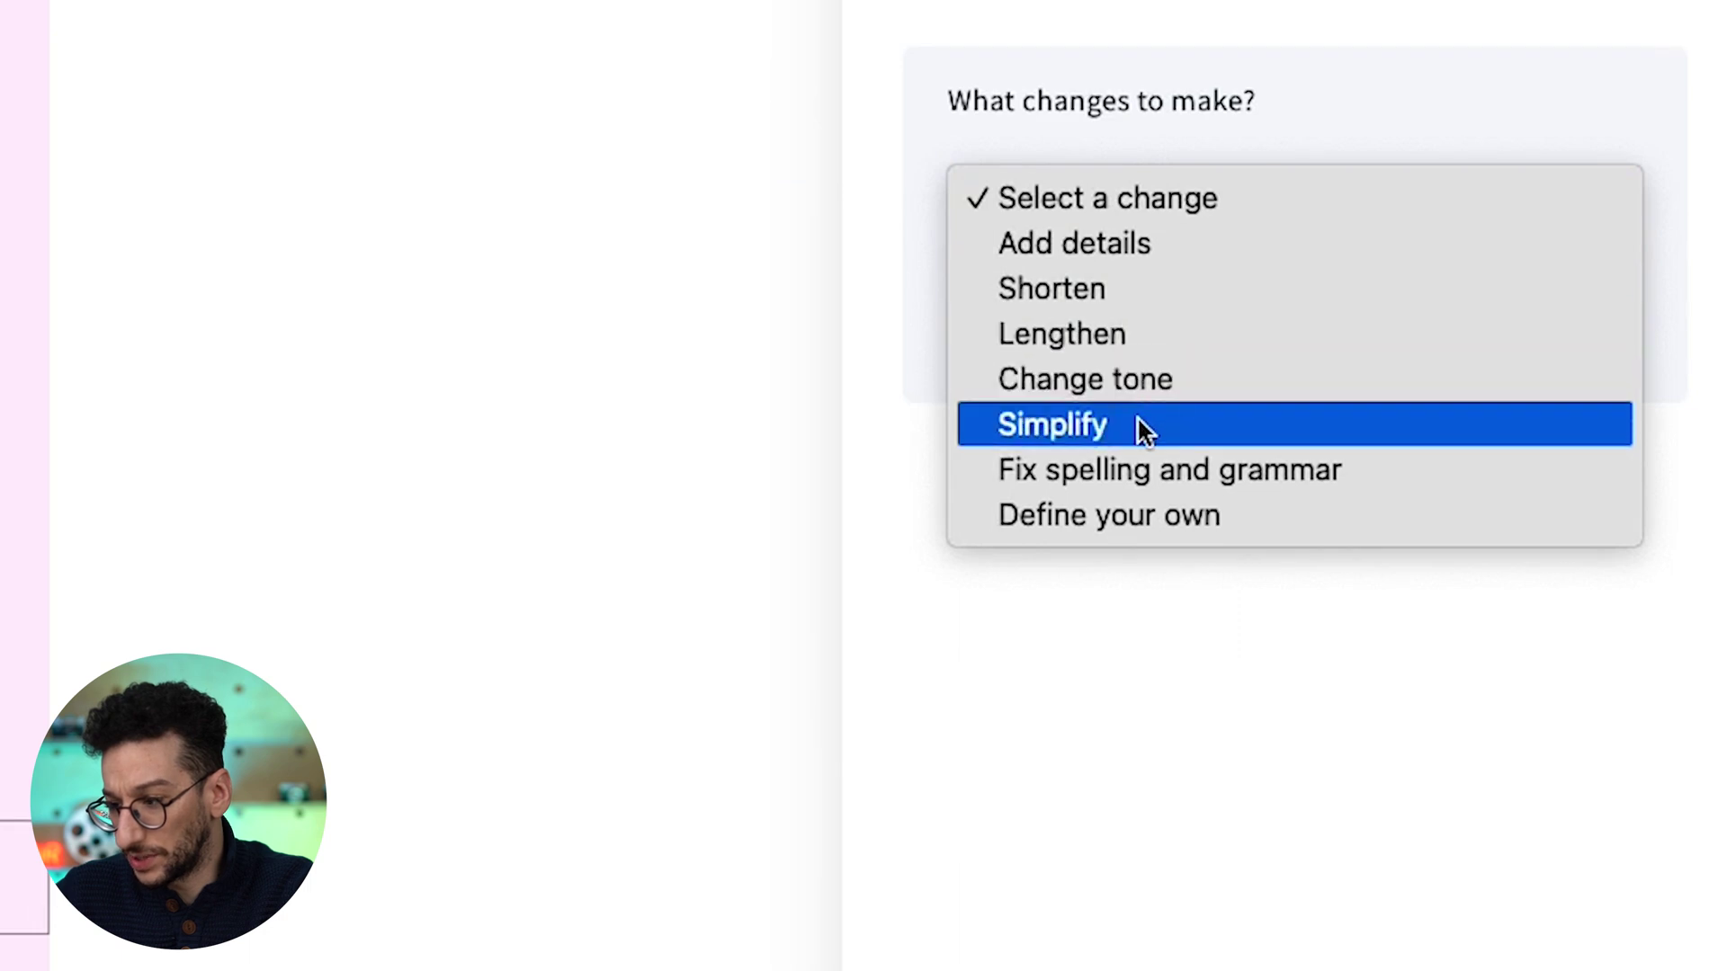
{"action": "left_click", "coordinate": [1143, 467]}
{"action": "left_click", "coordinate": [1601, 342]}
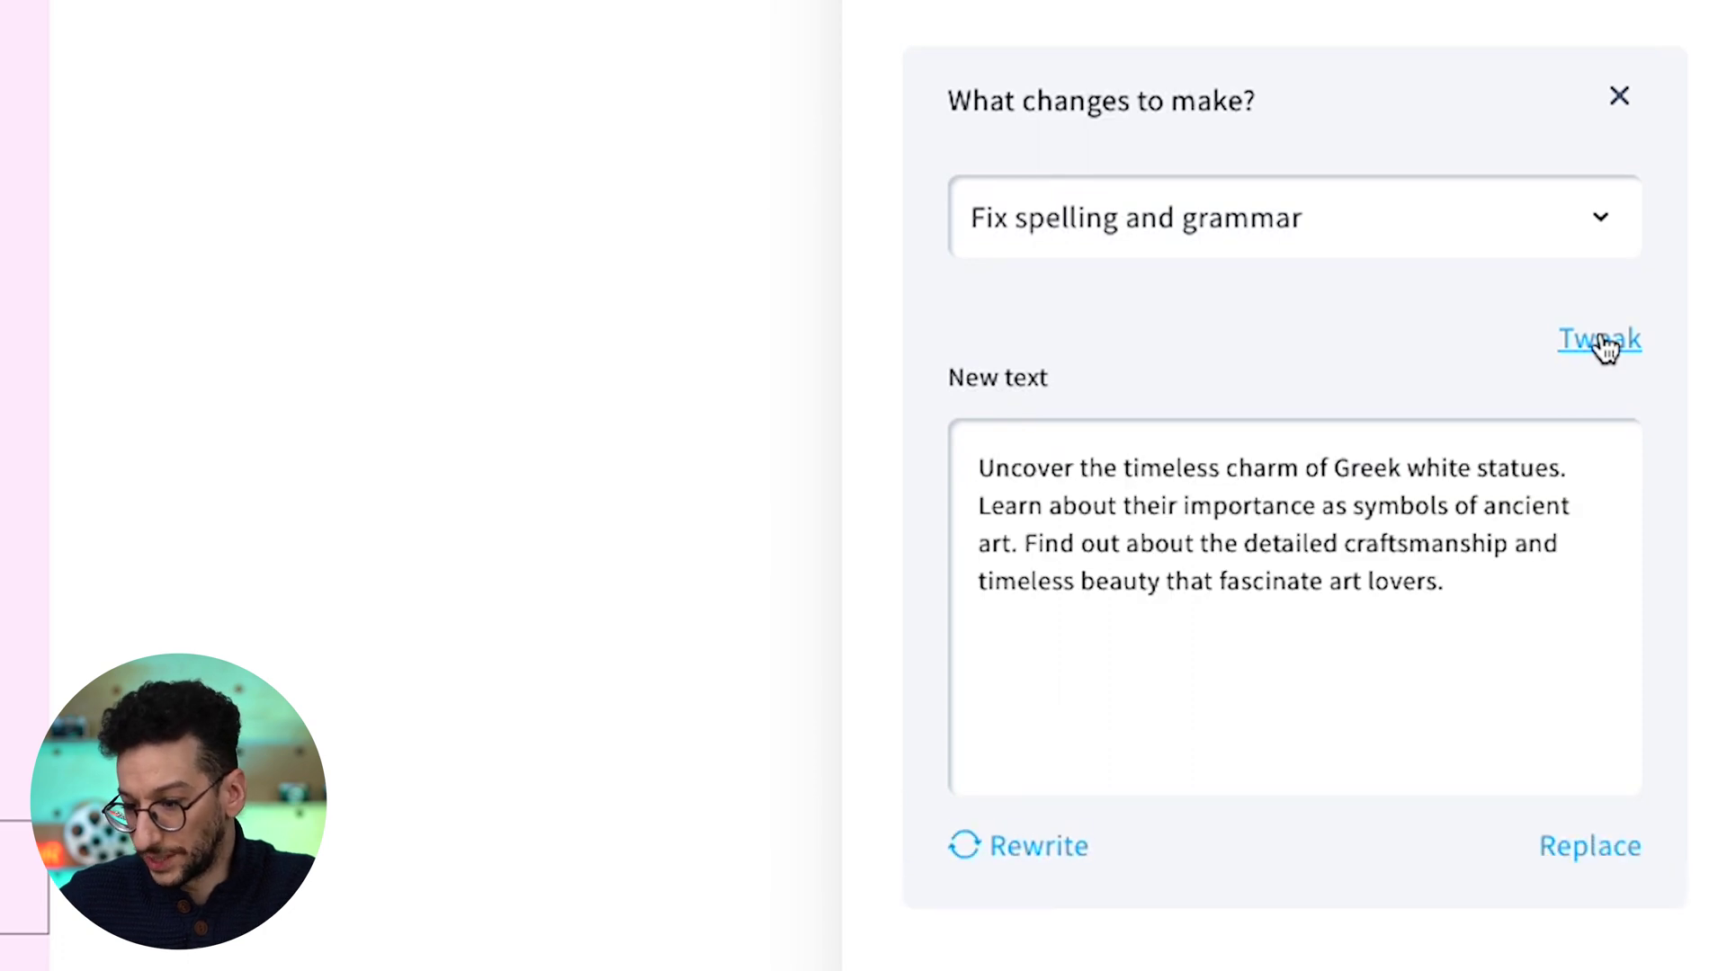
{"action": "left_click", "coordinate": [1570, 851]}
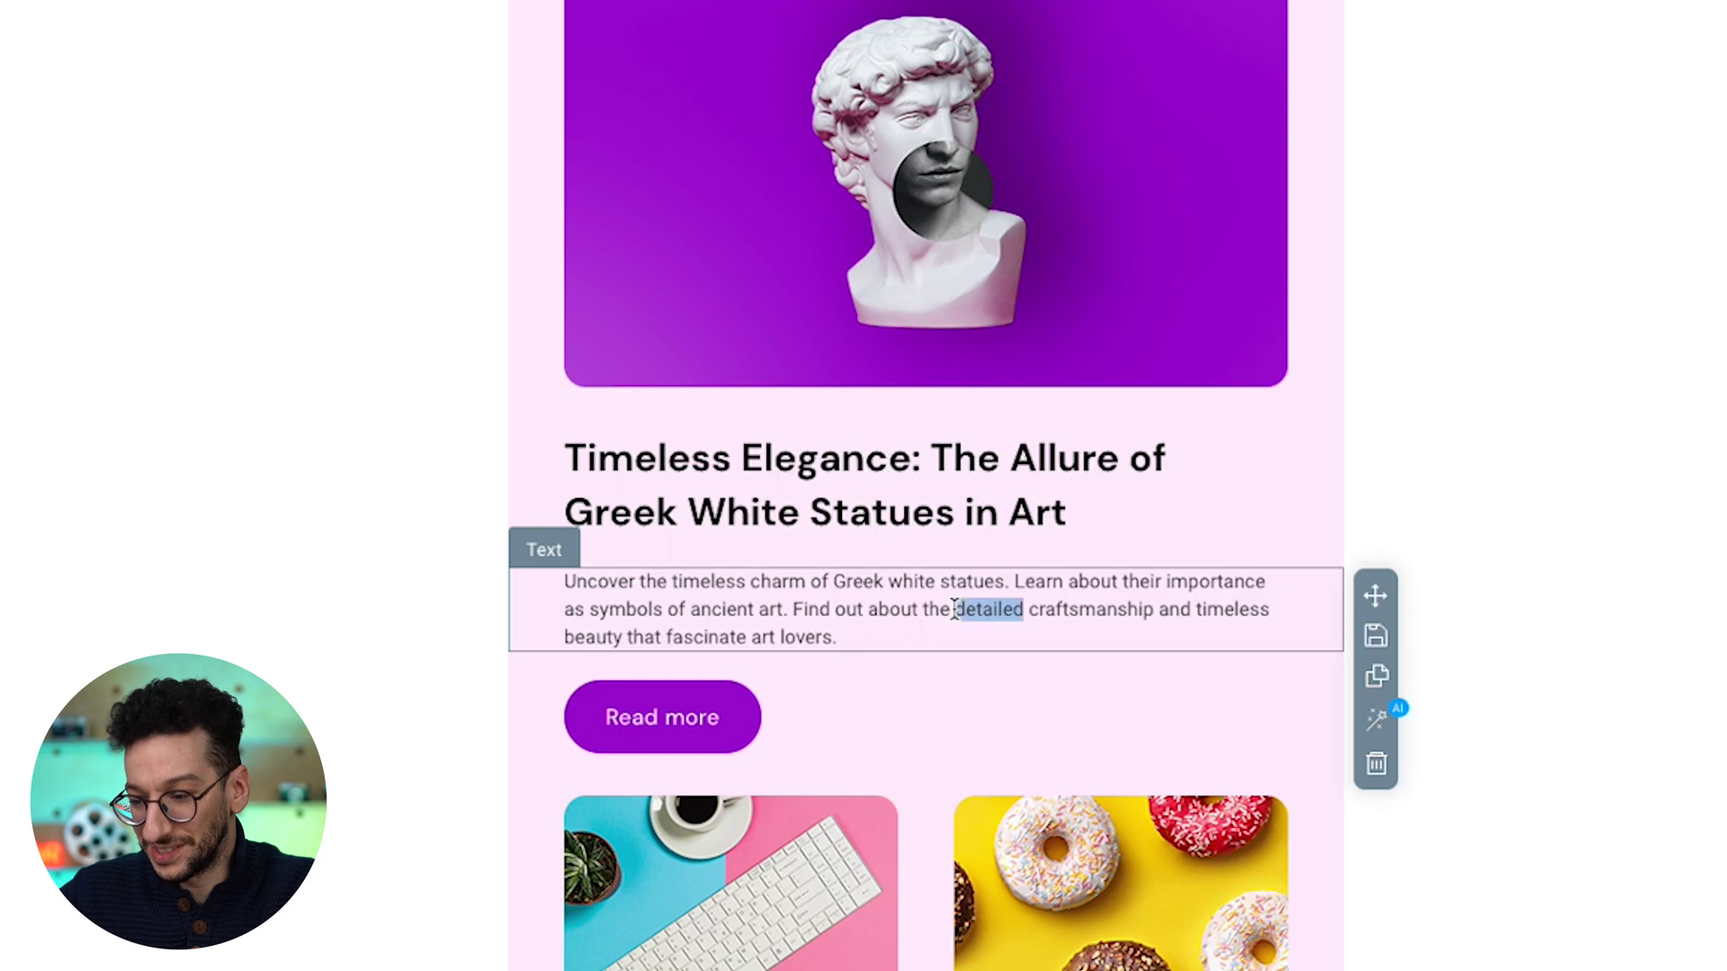
{"action": "triple_click", "coordinate": [955, 609]}
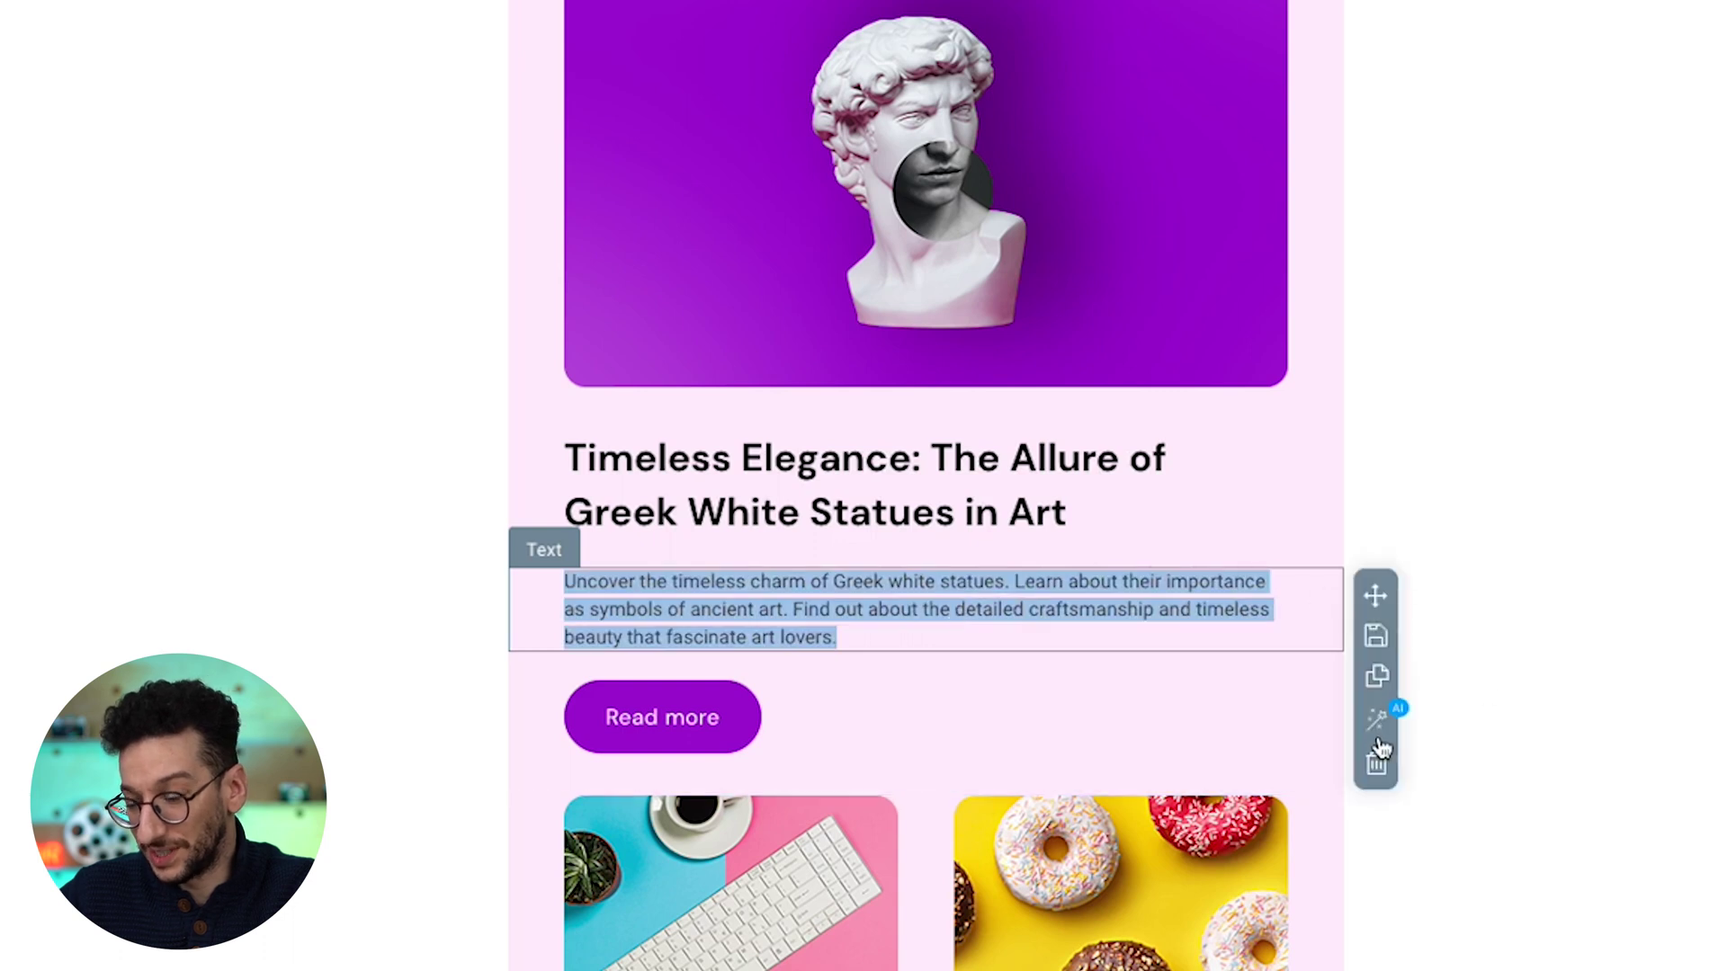
Use AI 'Add details' with the instruction 'Translate to portuguese' and replace the paragraph with the Portuguese text.
{"action": "left_click", "coordinate": [1376, 719]}
{"action": "left_click", "coordinate": [1112, 192]}
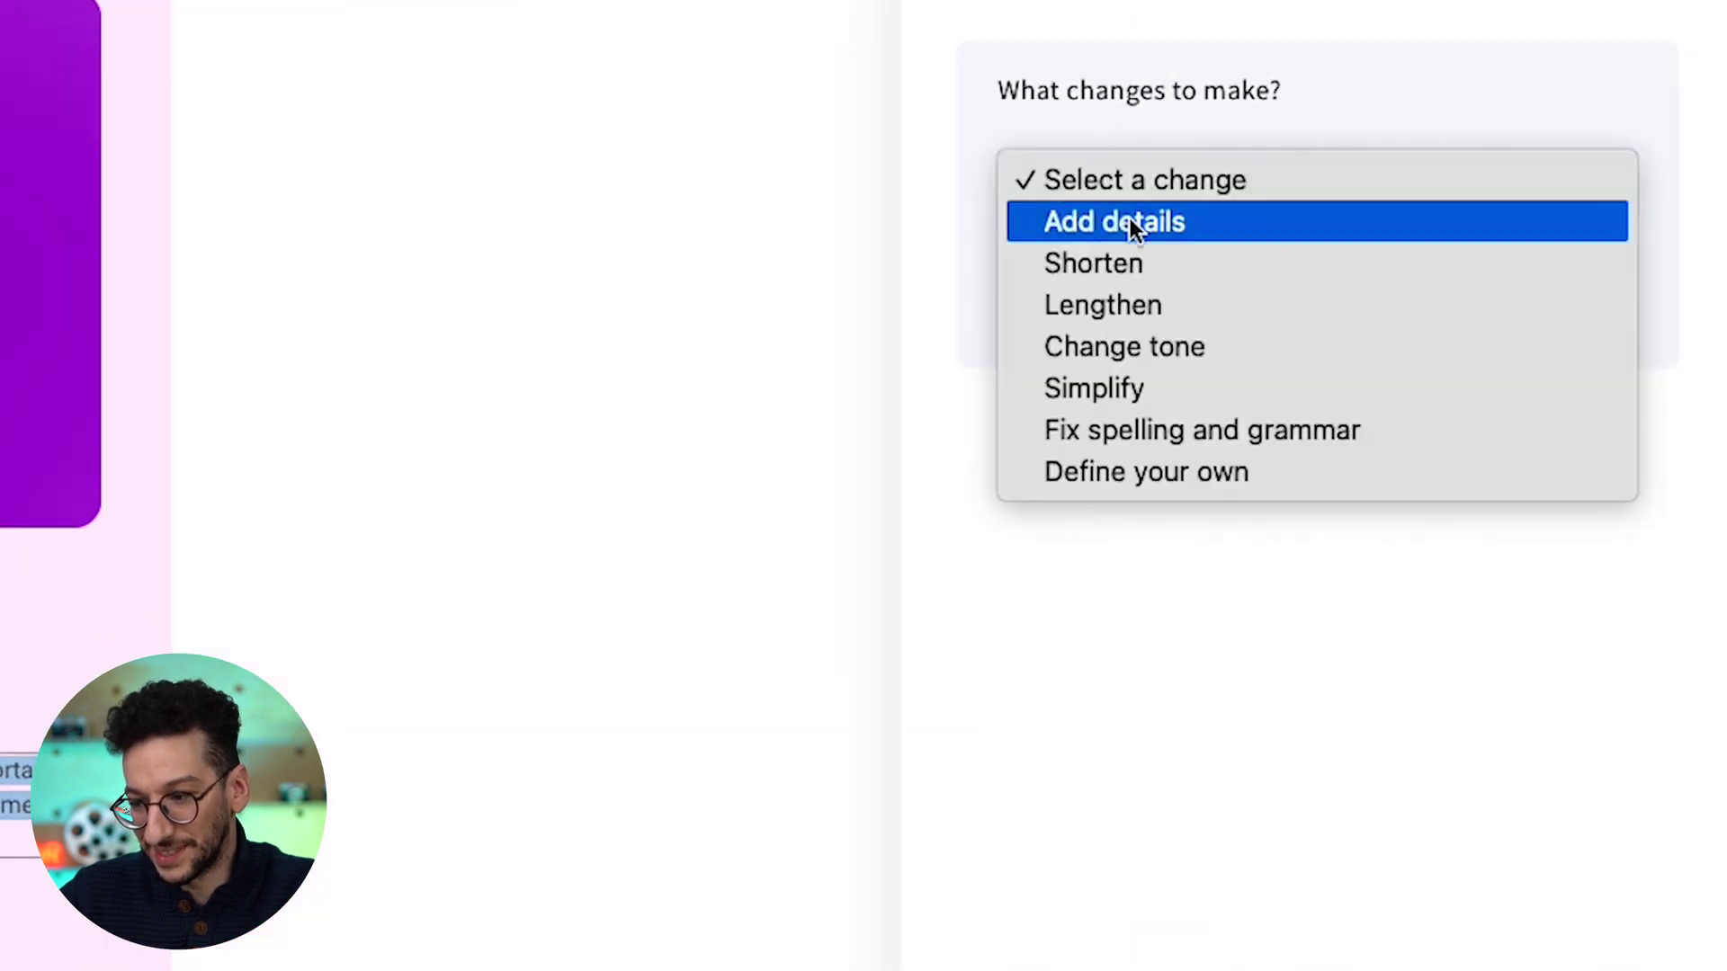
{"action": "left_click", "coordinate": [1130, 220]}
{"action": "left_click", "coordinate": [1116, 361]}
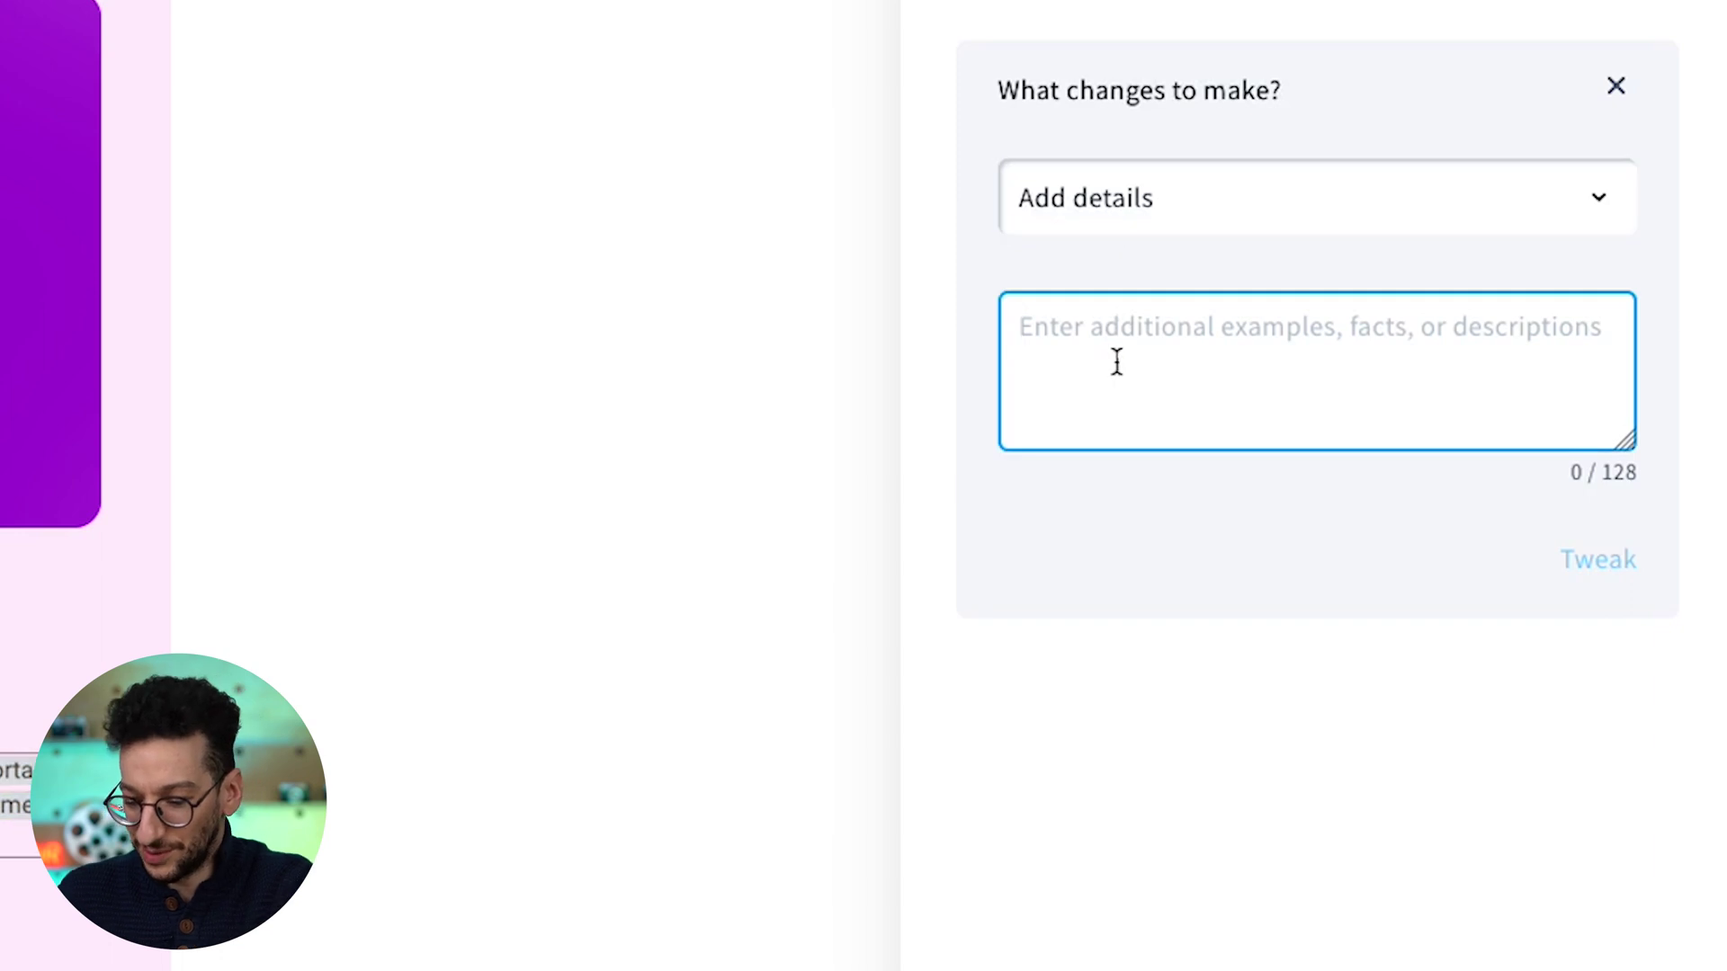
{"action": "type", "text": "Translate"}
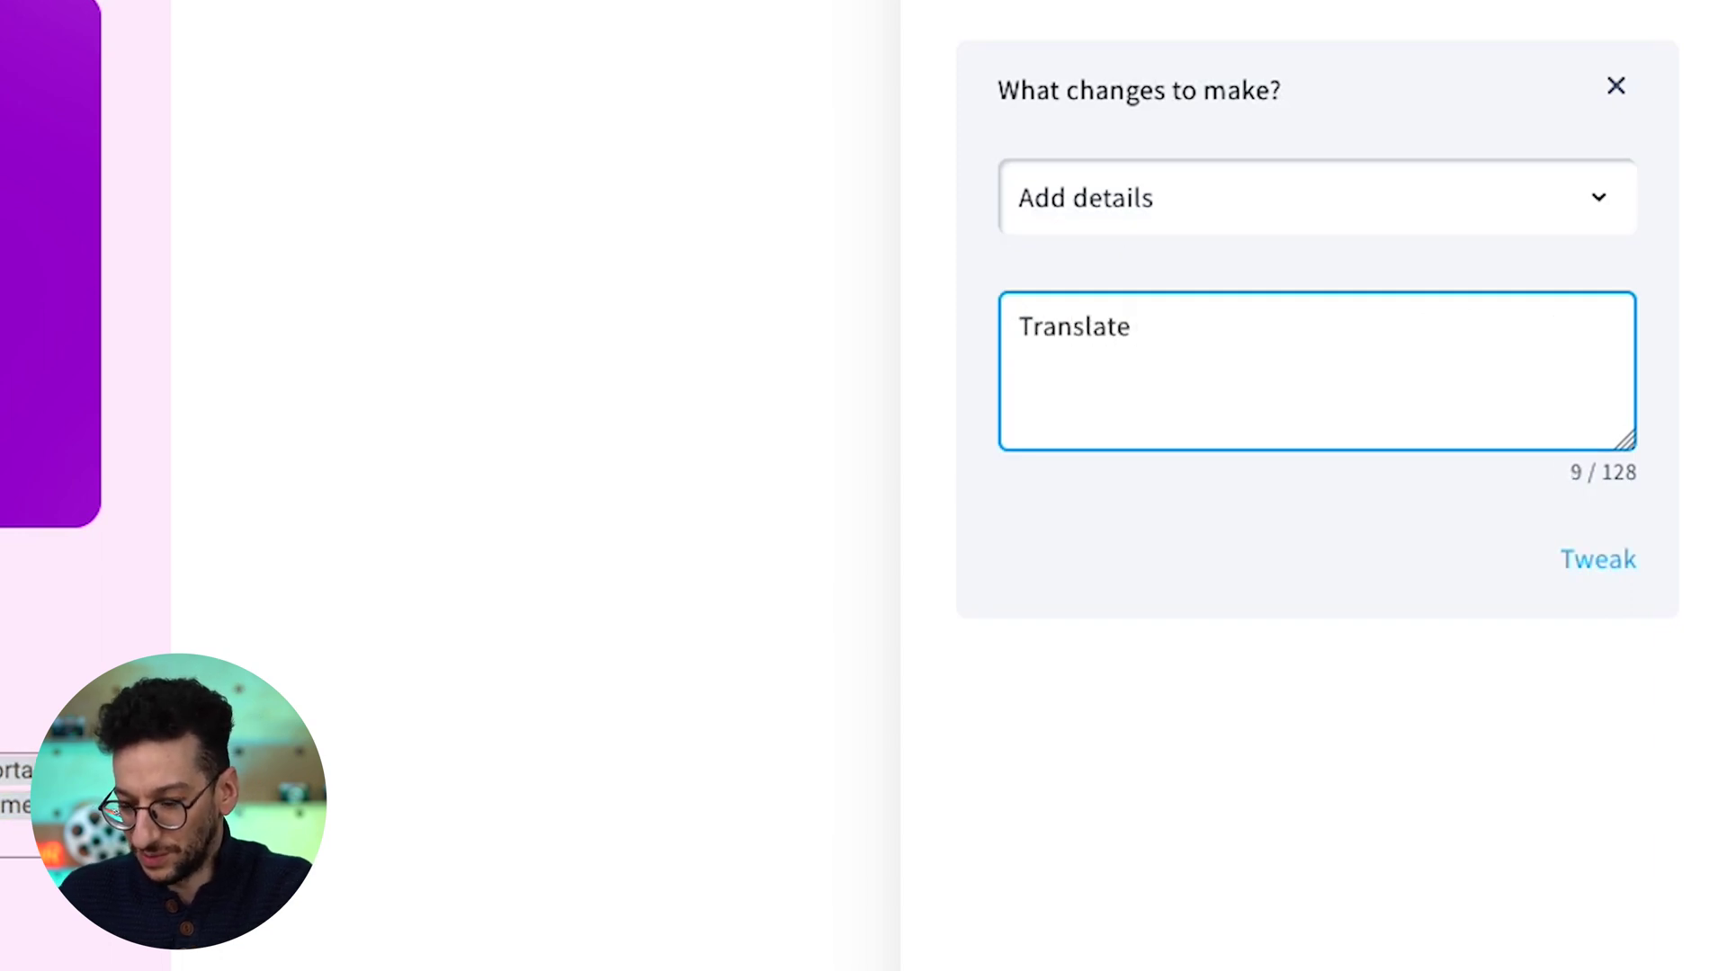
{"action": "type", "text": " to portuguese"}
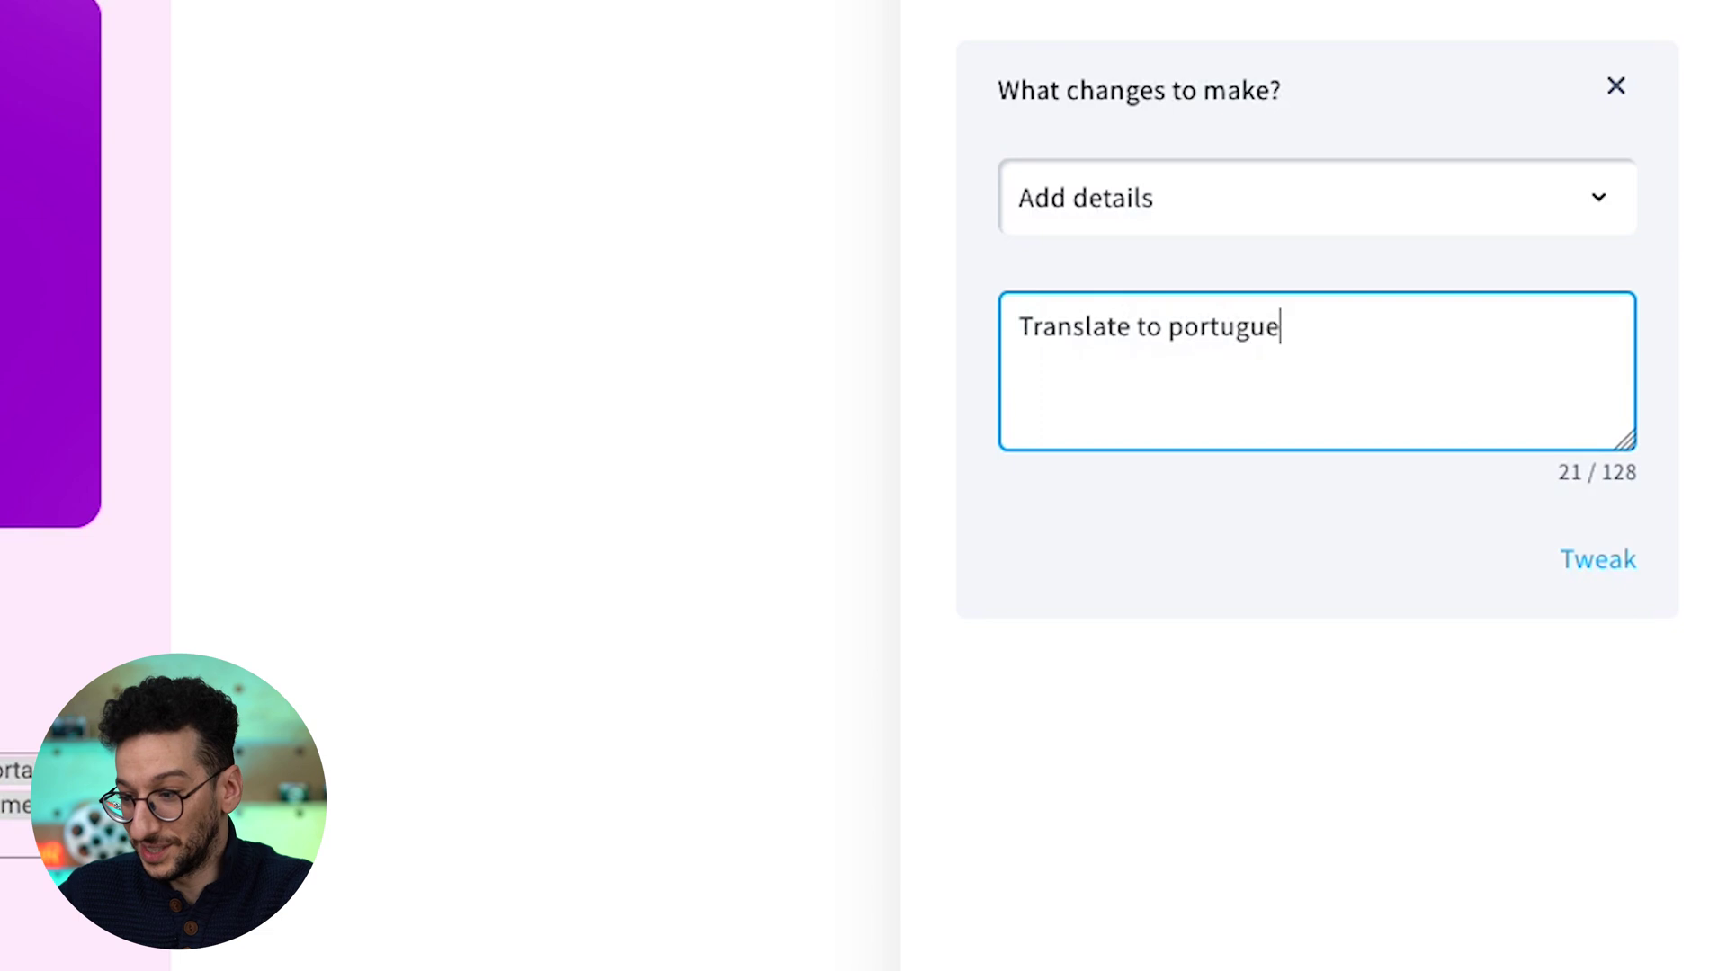
{"action": "left_click", "coordinate": [1597, 561]}
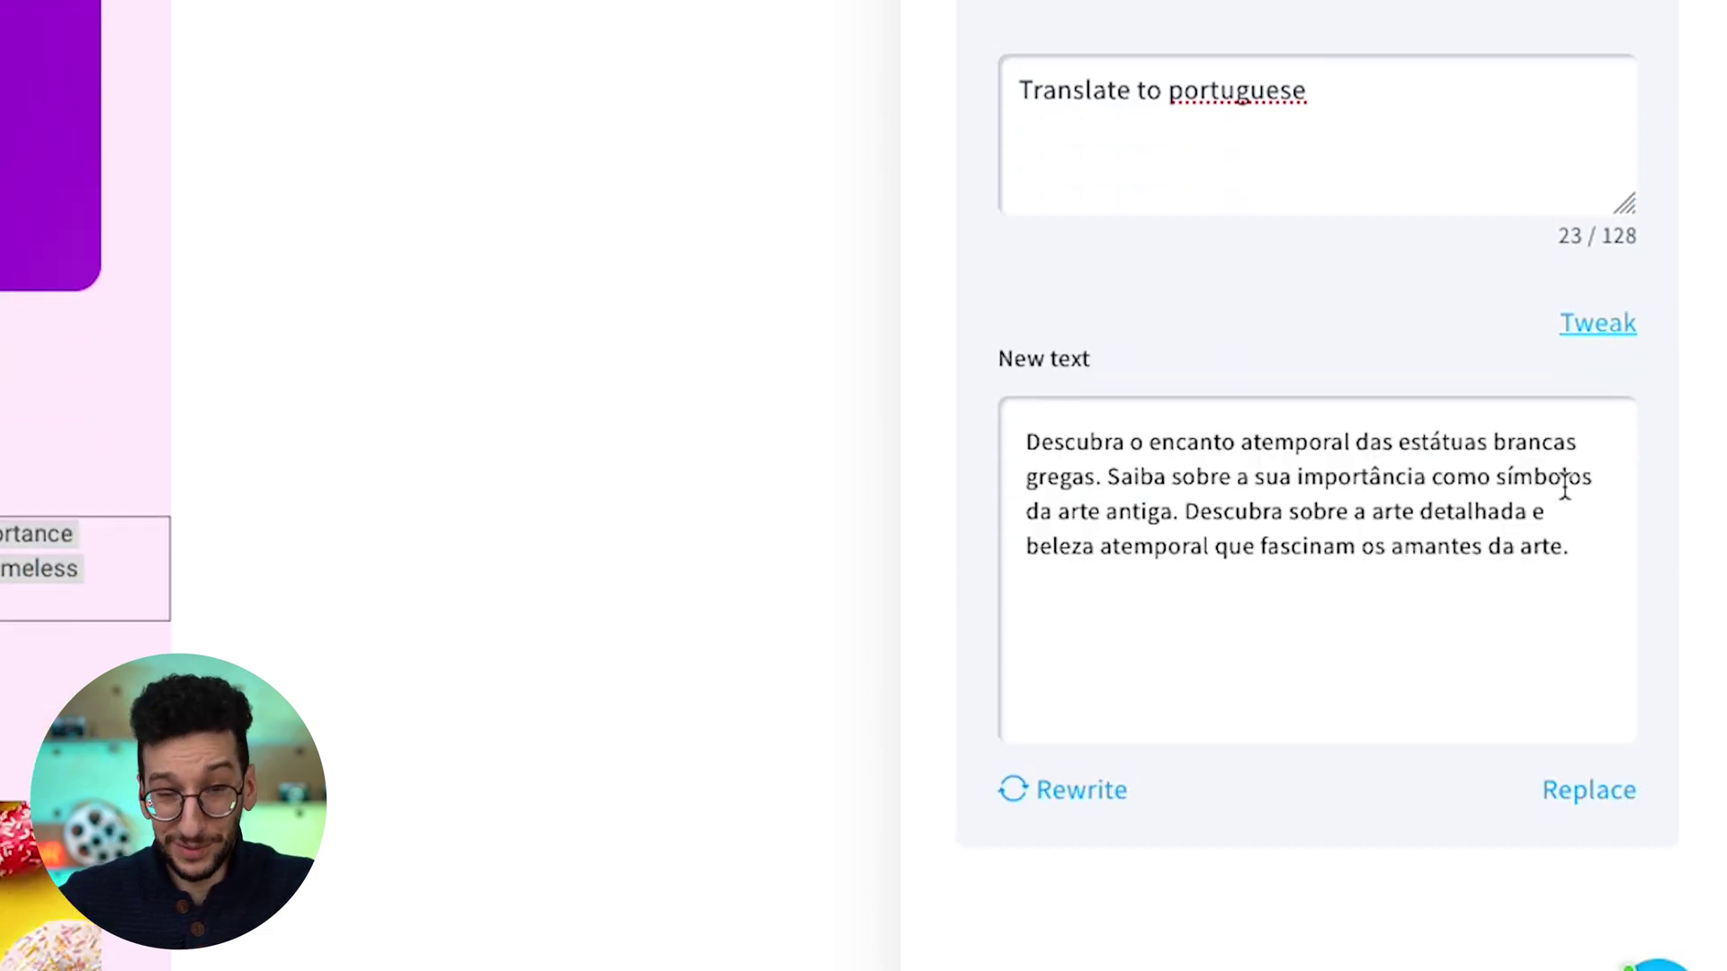
{"action": "left_click", "coordinate": [1588, 792]}
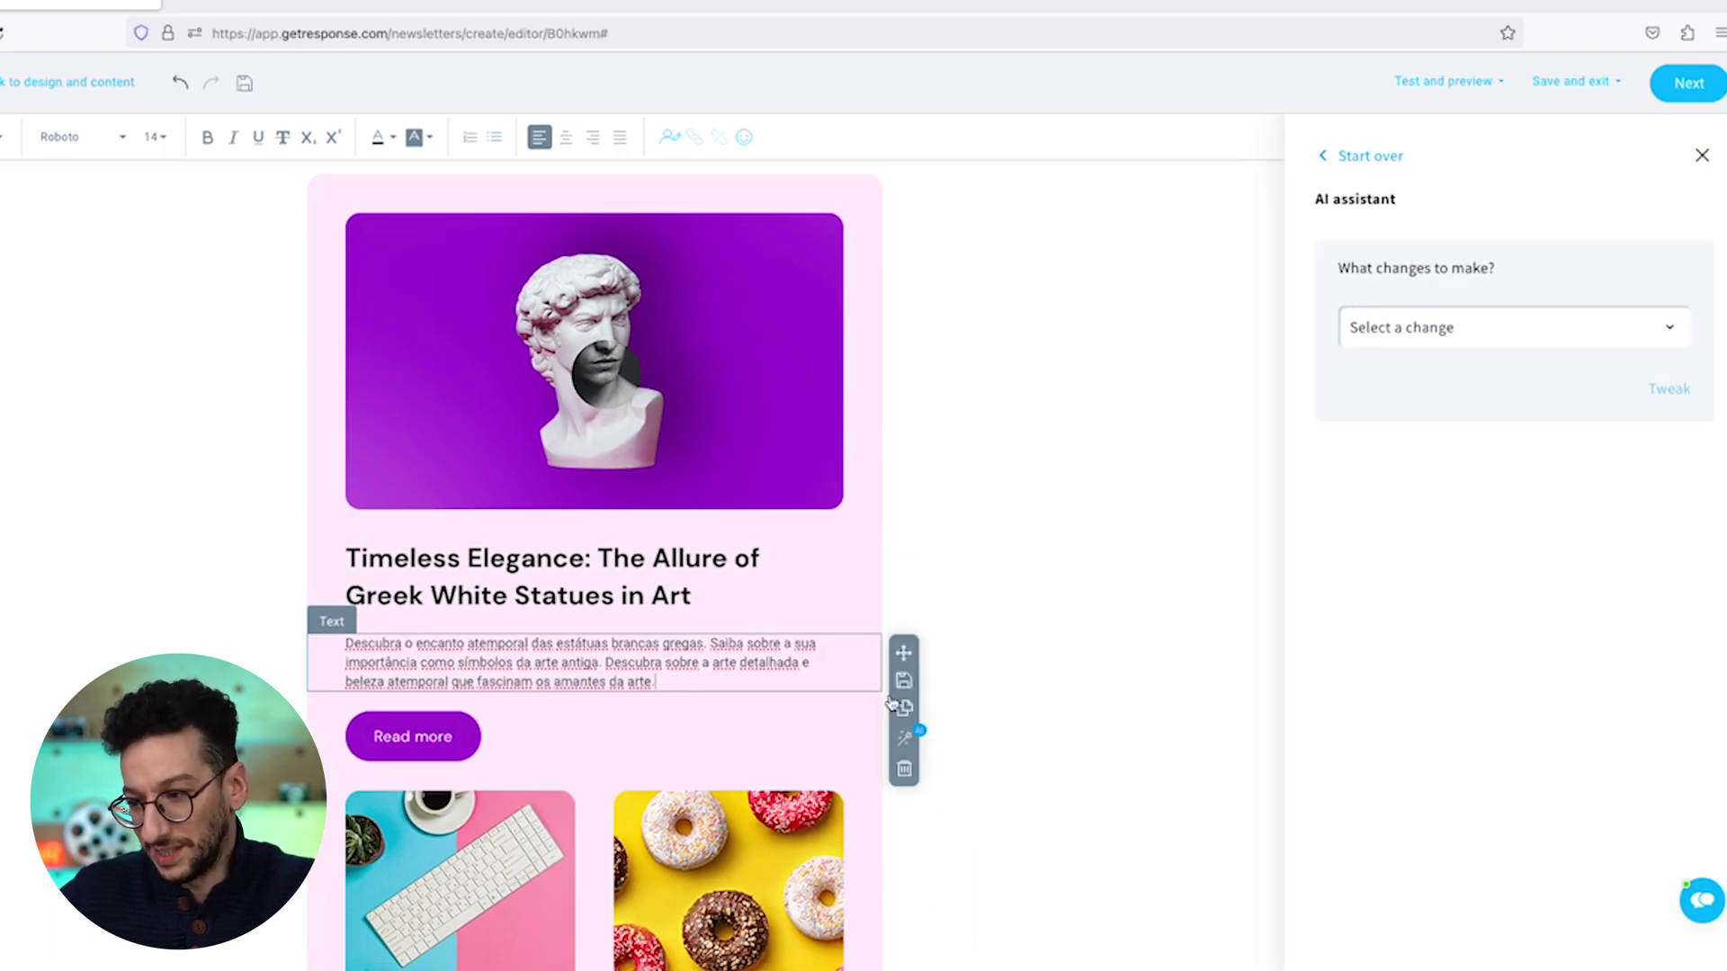
Drag a new Text block under the hero image and bring up its AI writing prompt.
{"action": "left_click", "coordinate": [1397, 161]}
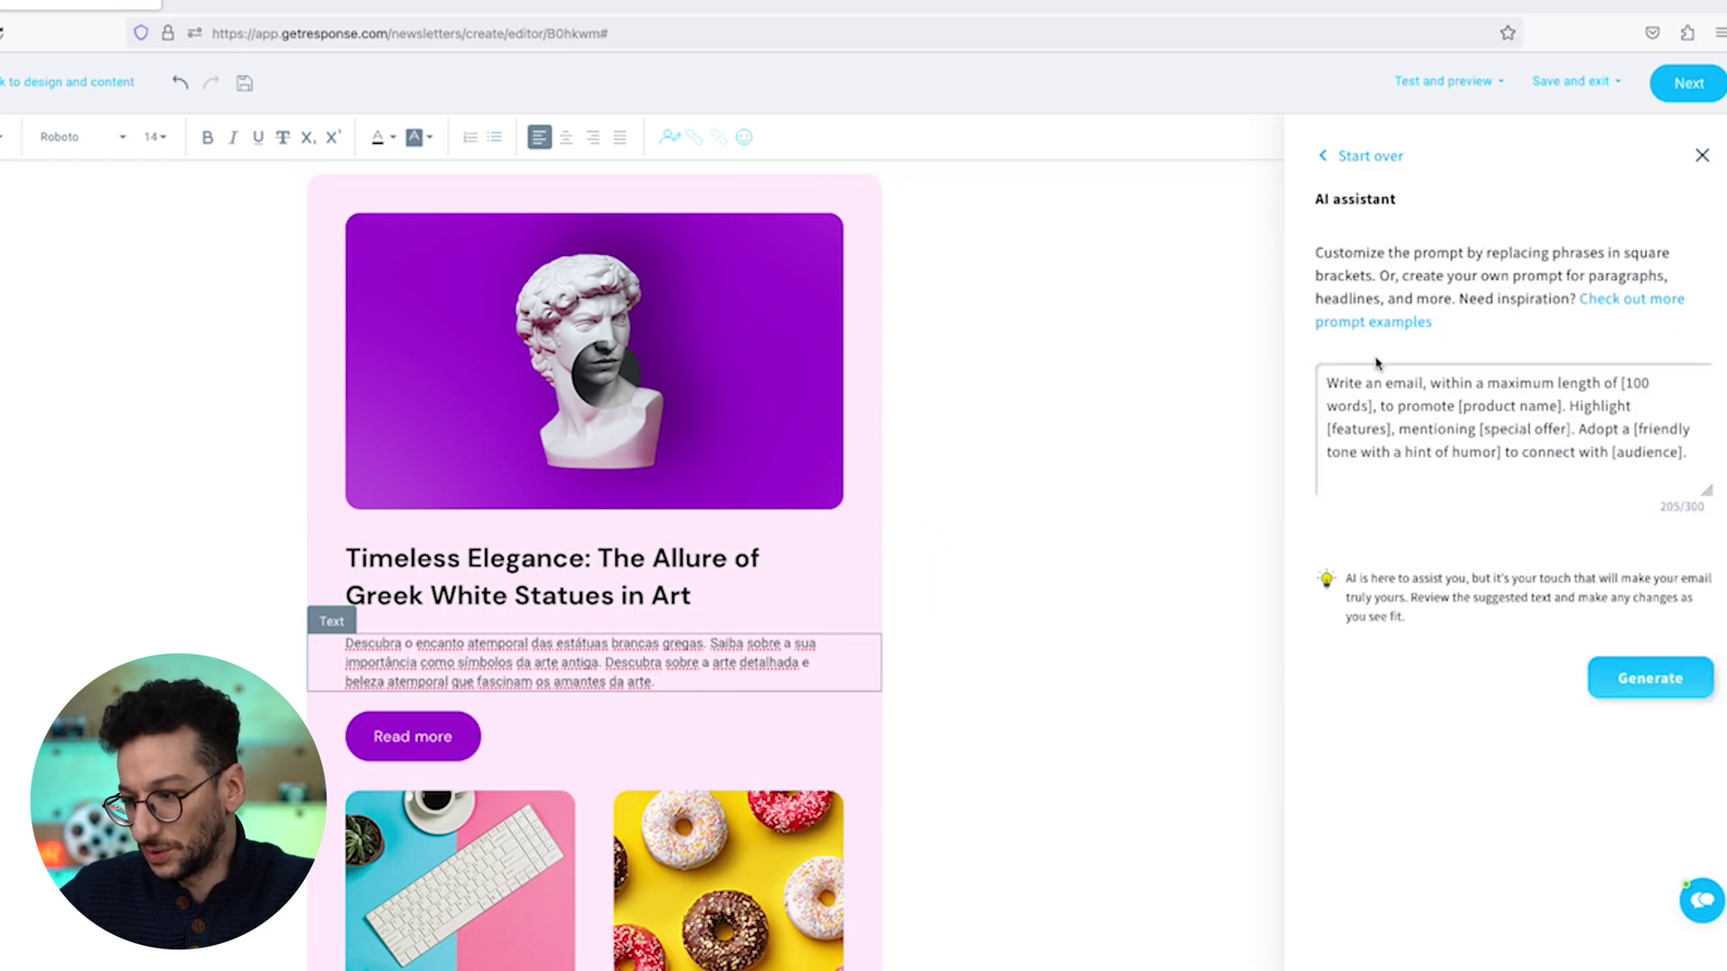
{"action": "left_click", "coordinate": [1338, 159]}
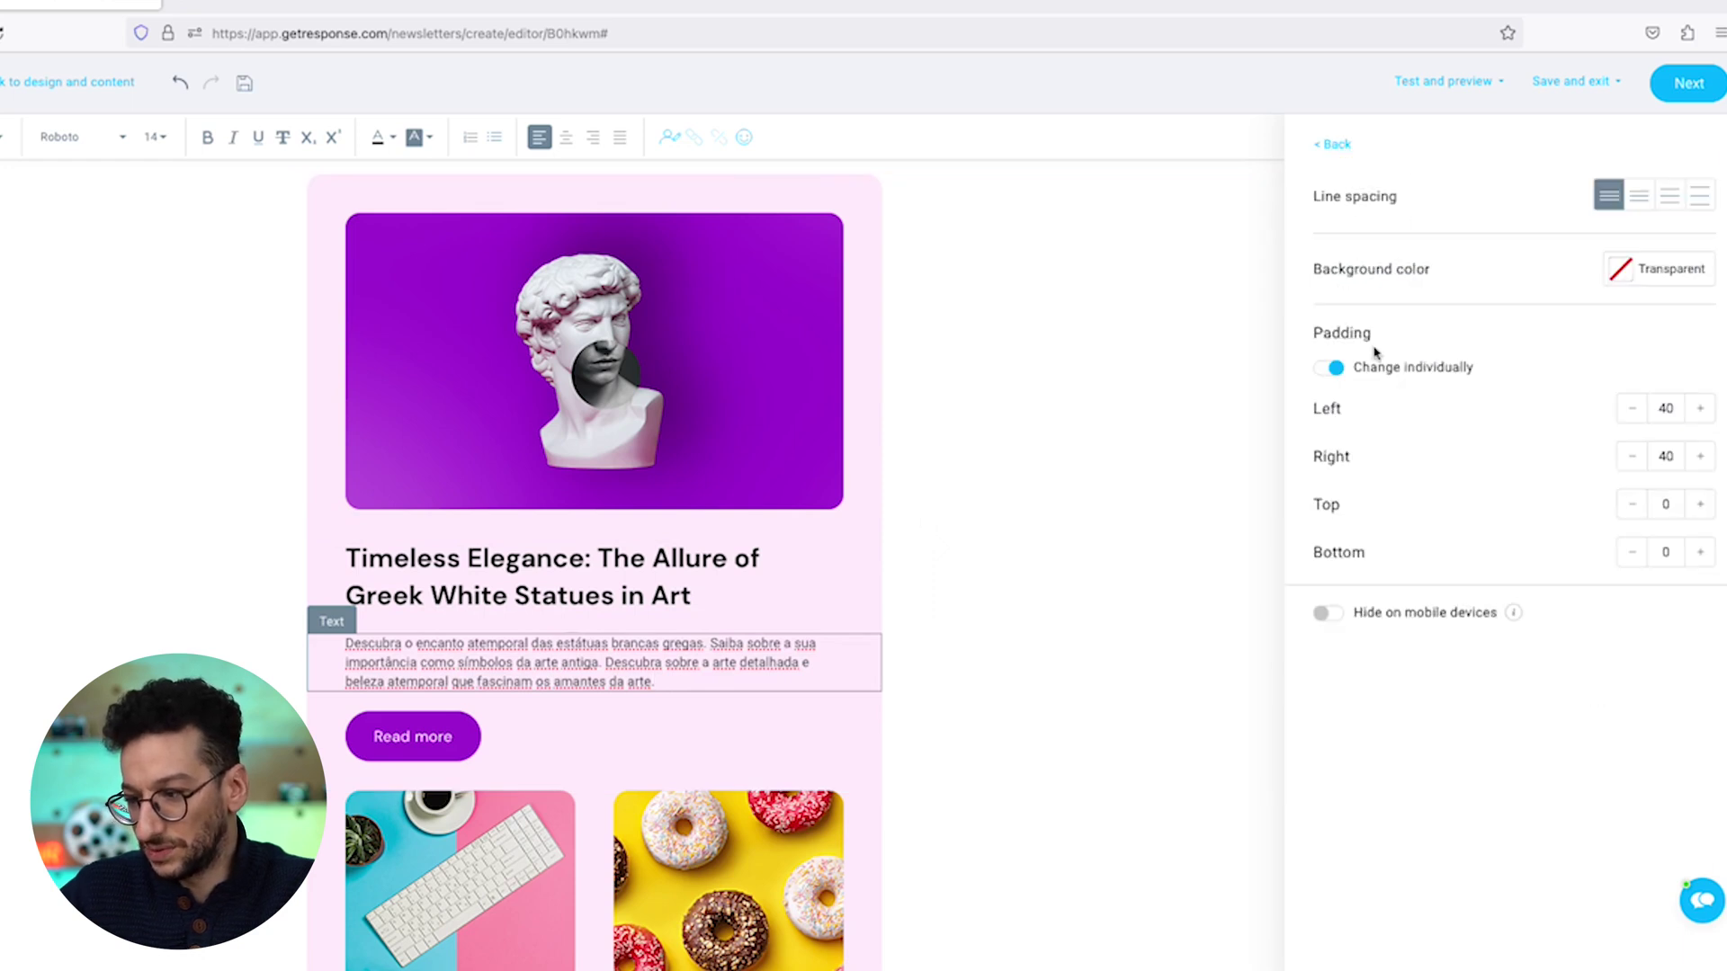
{"action": "left_click", "coordinate": [1338, 160]}
{"action": "left_click_drag", "start_coordinate": [1524, 320], "coordinate": [605, 504]}
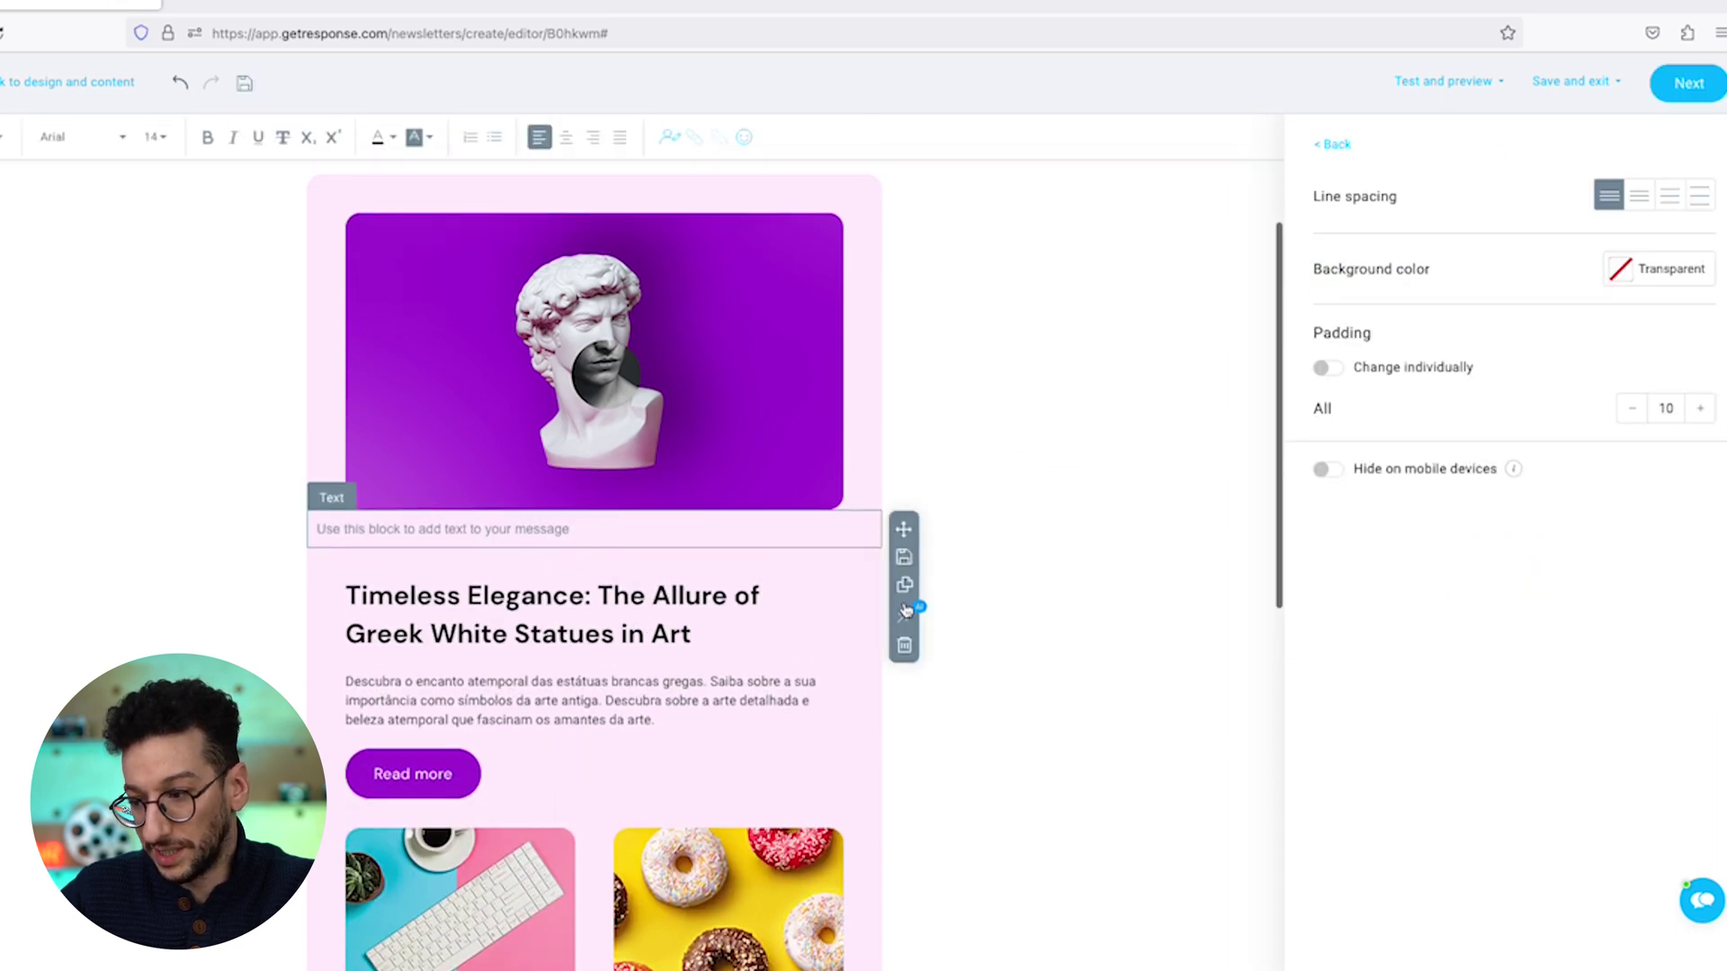
{"action": "left_click", "coordinate": [905, 616]}
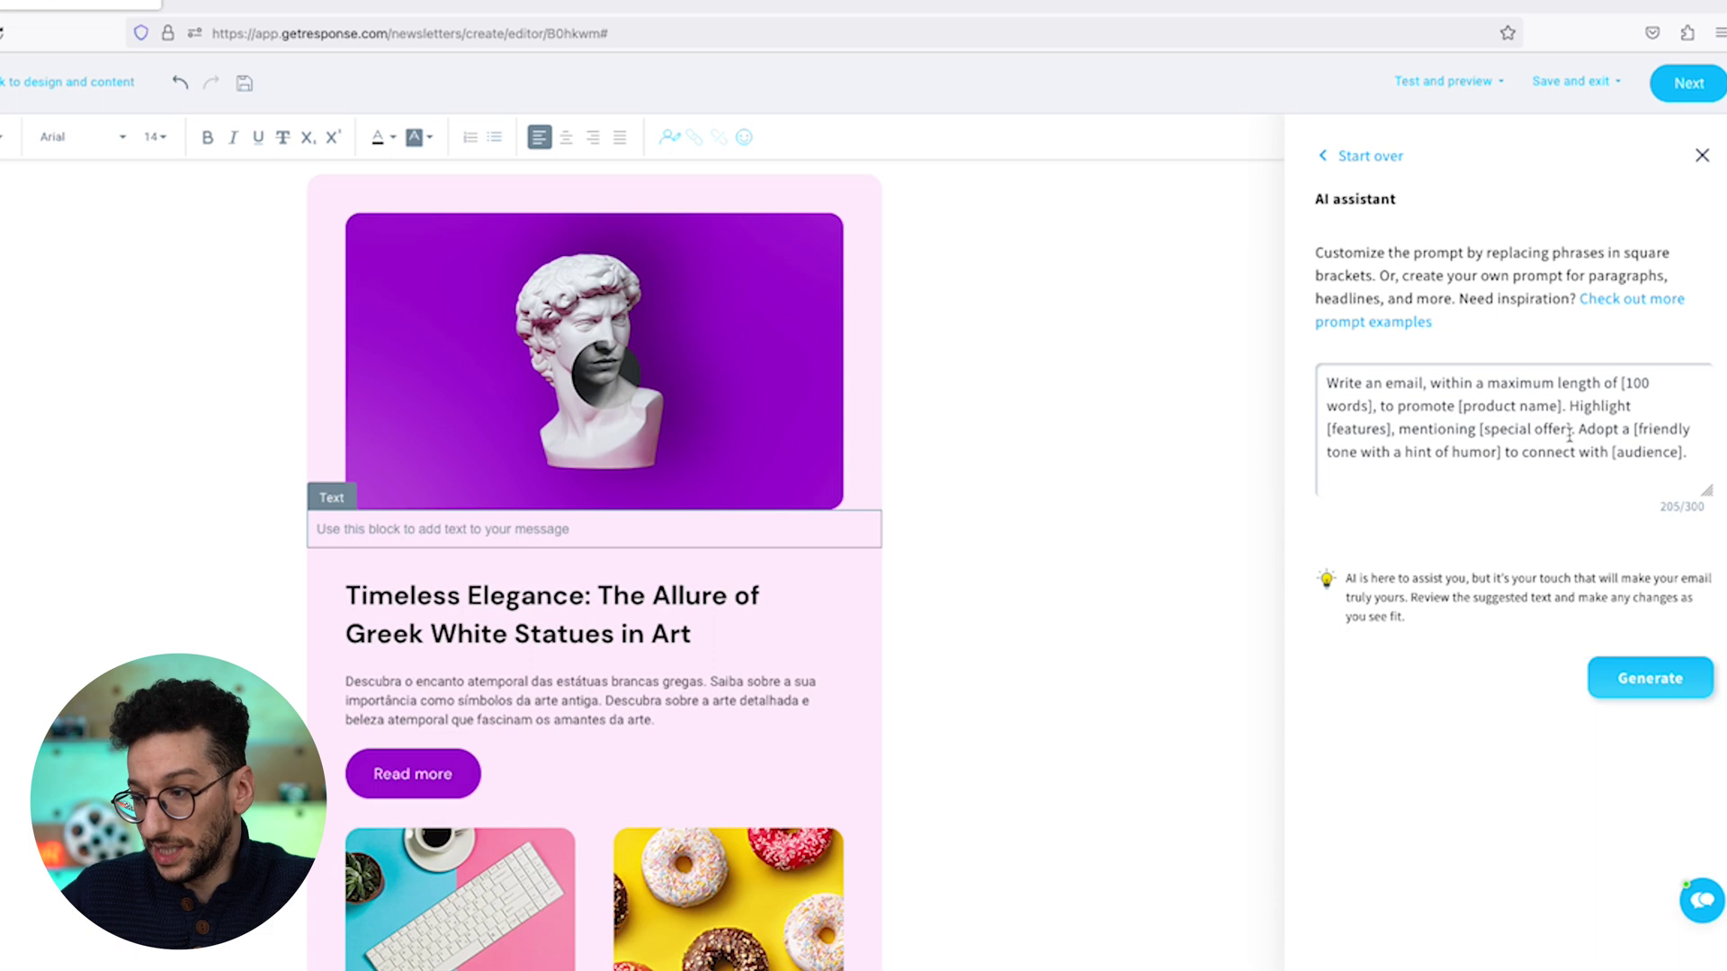
Read the 'How do I write a prompt for AI Assistant?' help article down to its Details section.
{"action": "left_click", "coordinate": [1623, 302]}
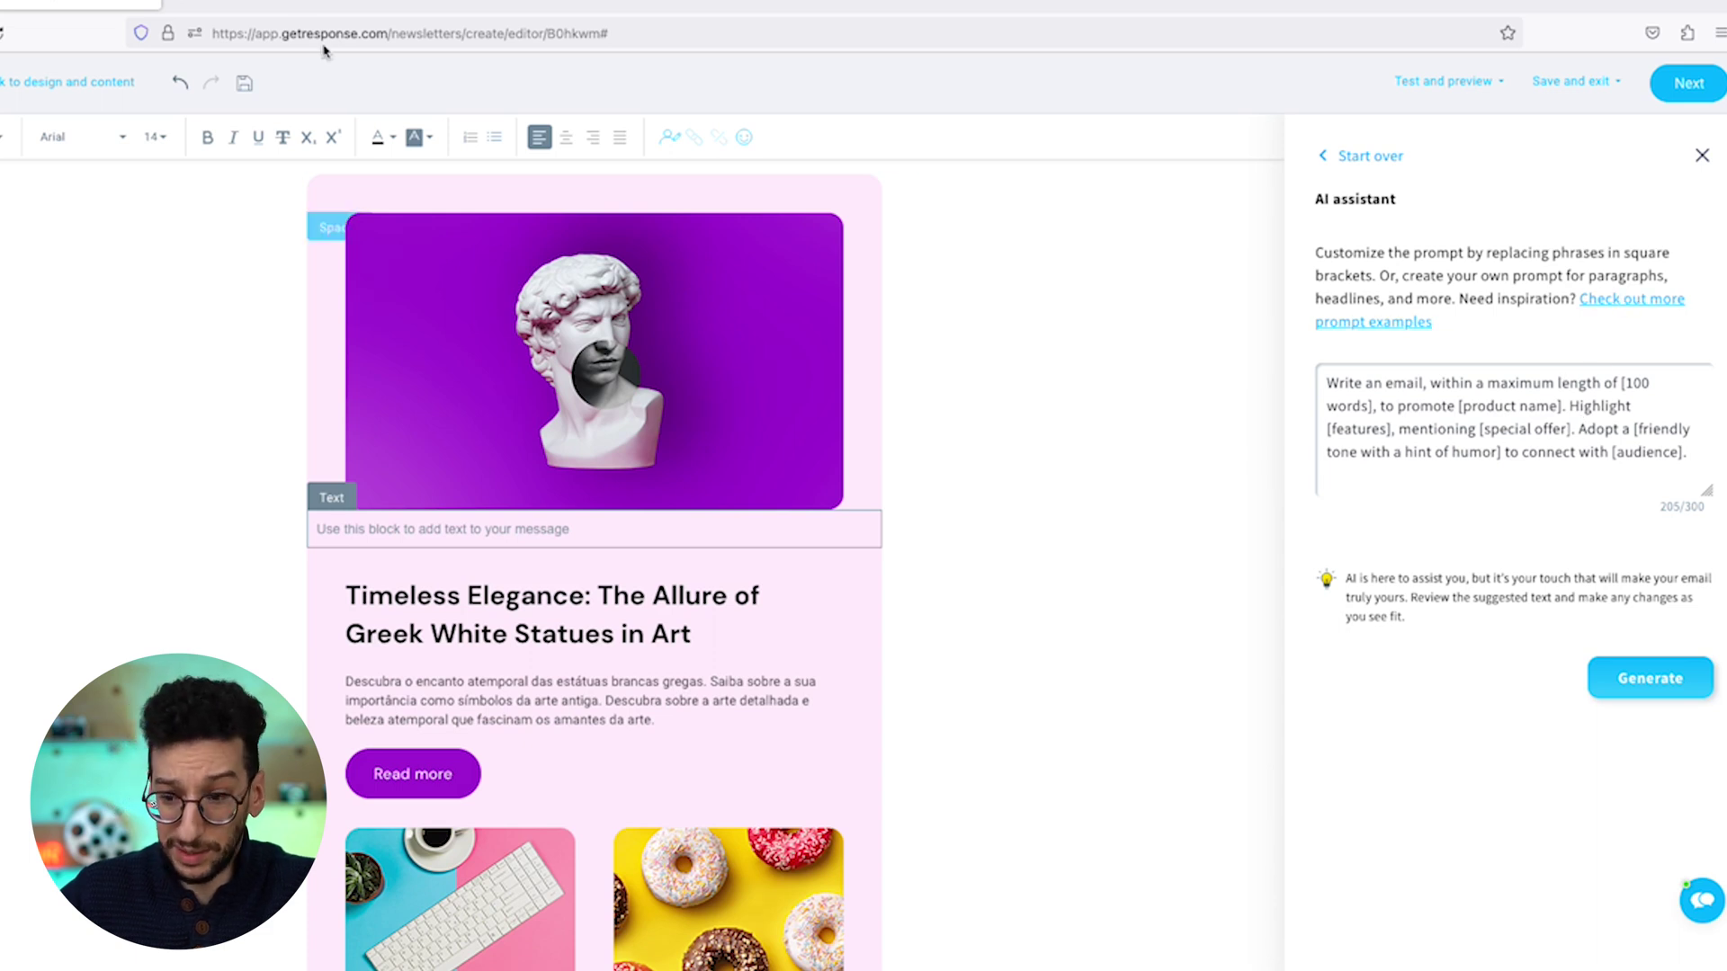
{"action": "scroll", "coordinate": [531, 447], "scroll_direction": "down", "scroll_amount": 1}
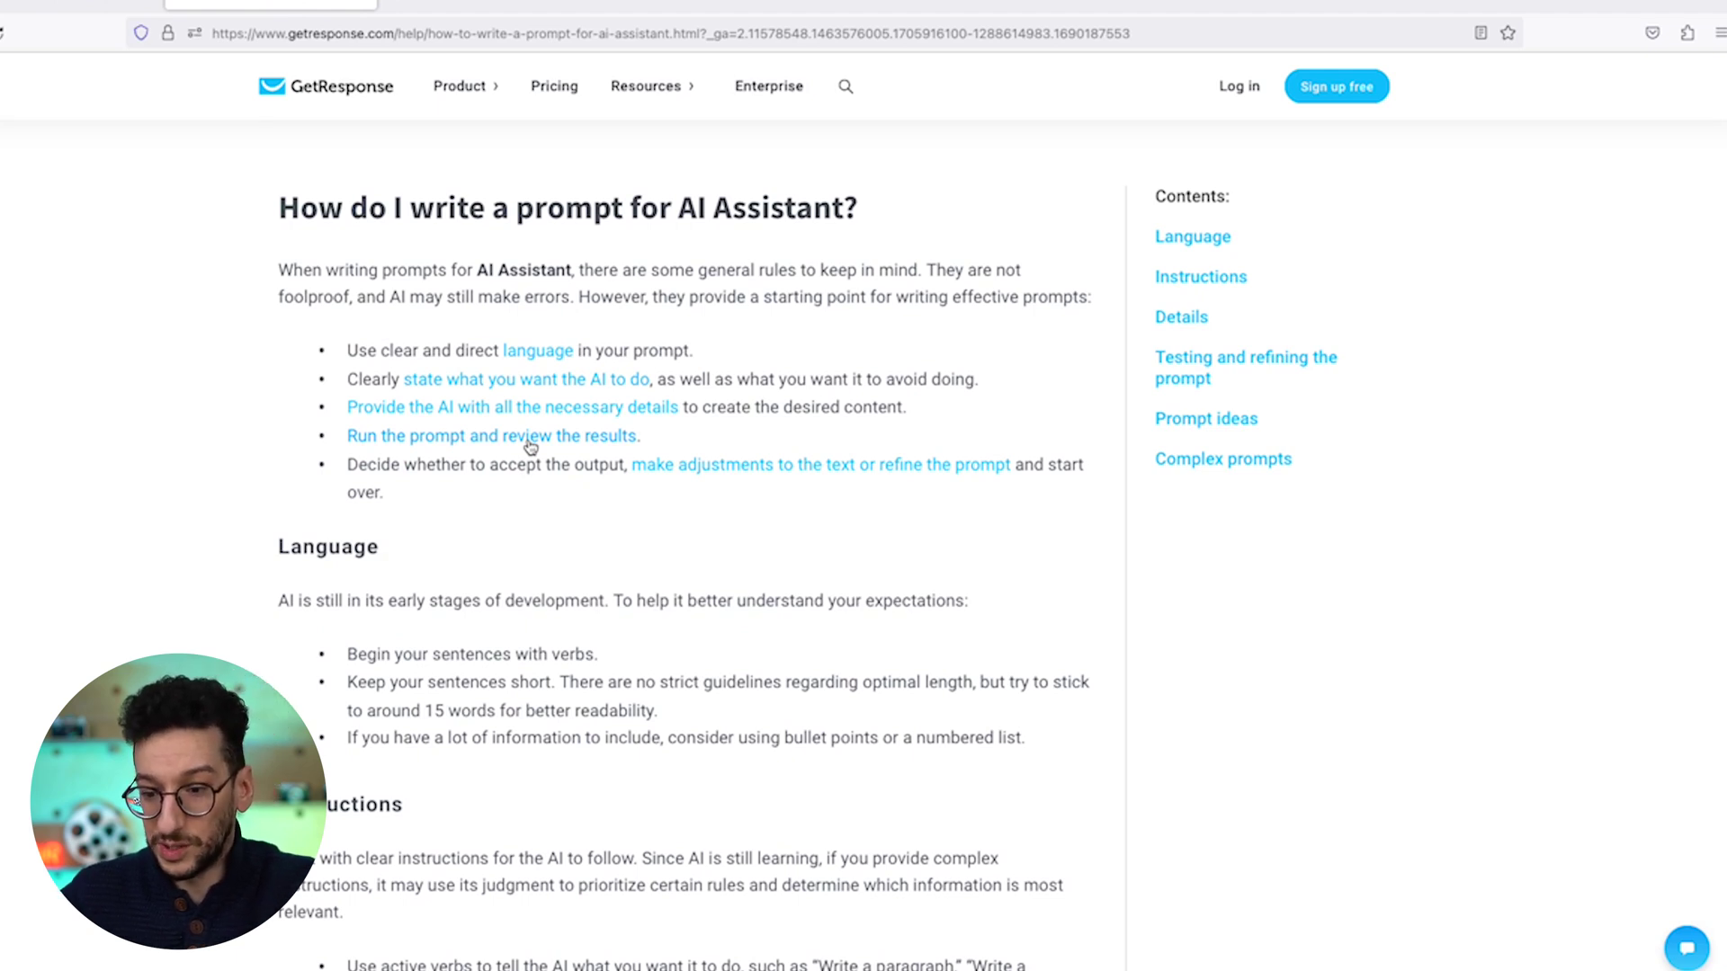
{"action": "scroll", "coordinate": [506, 521], "scroll_direction": "down", "scroll_amount": 10}
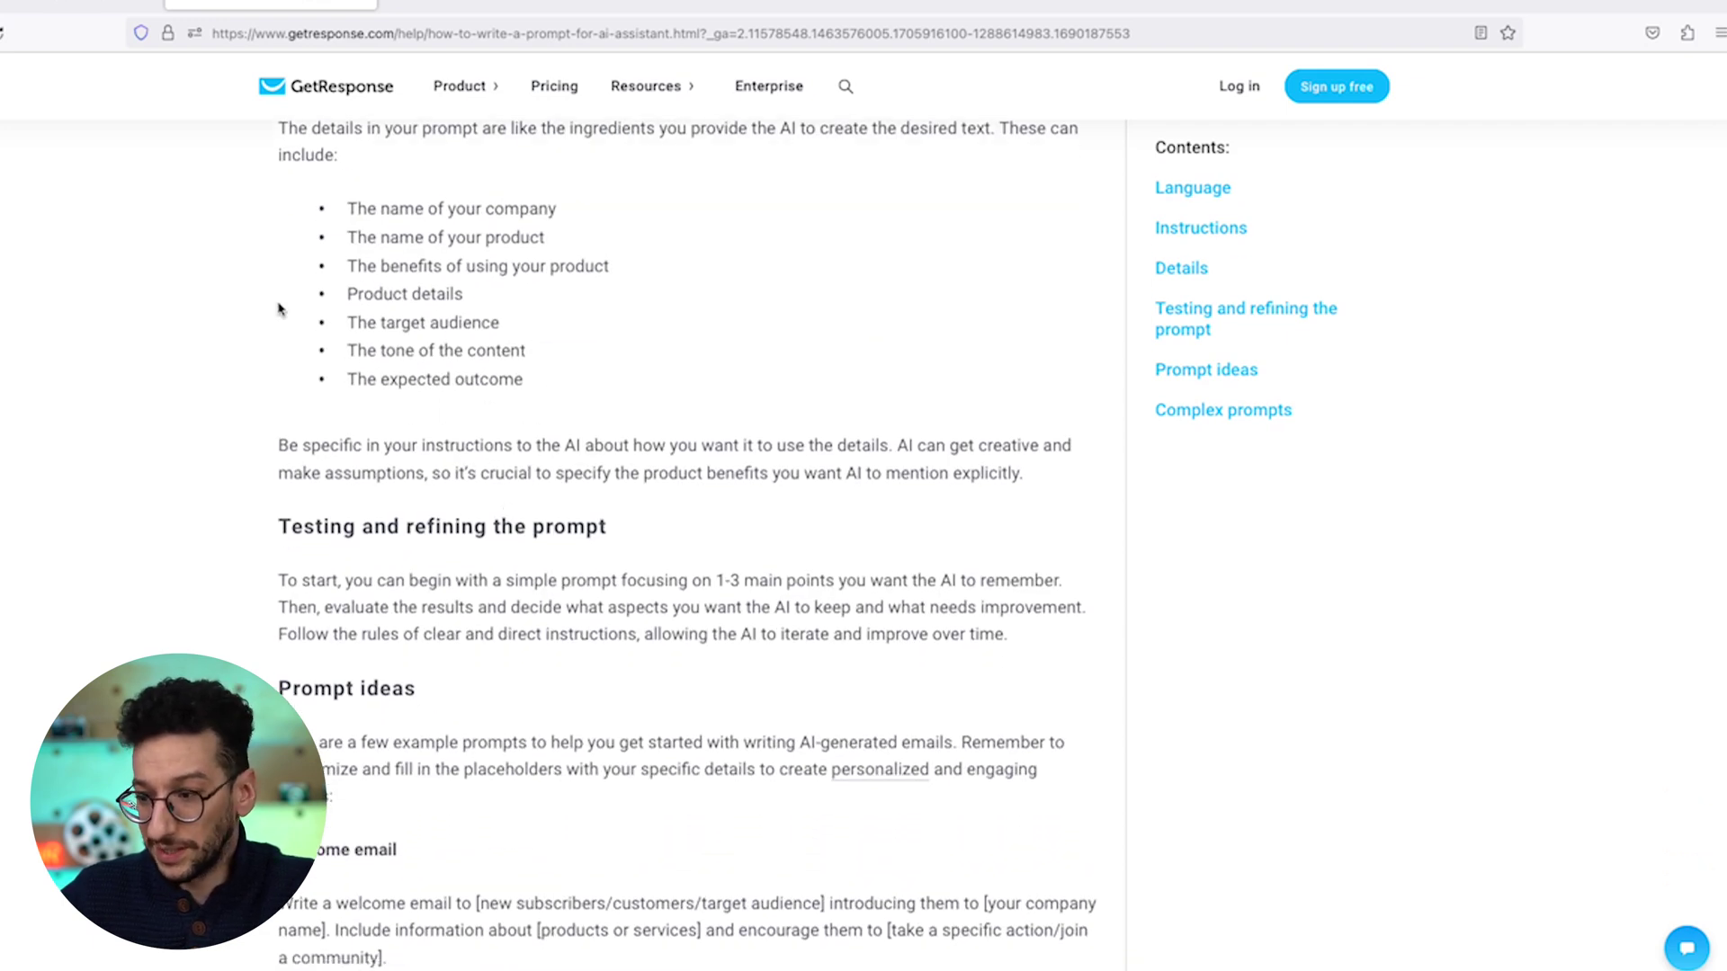
Paste the course-promo prompt, generate the paragraph and add 'Unlock the power of email marketing…' to the block.
{"action": "key", "text": "ctrl+w"}
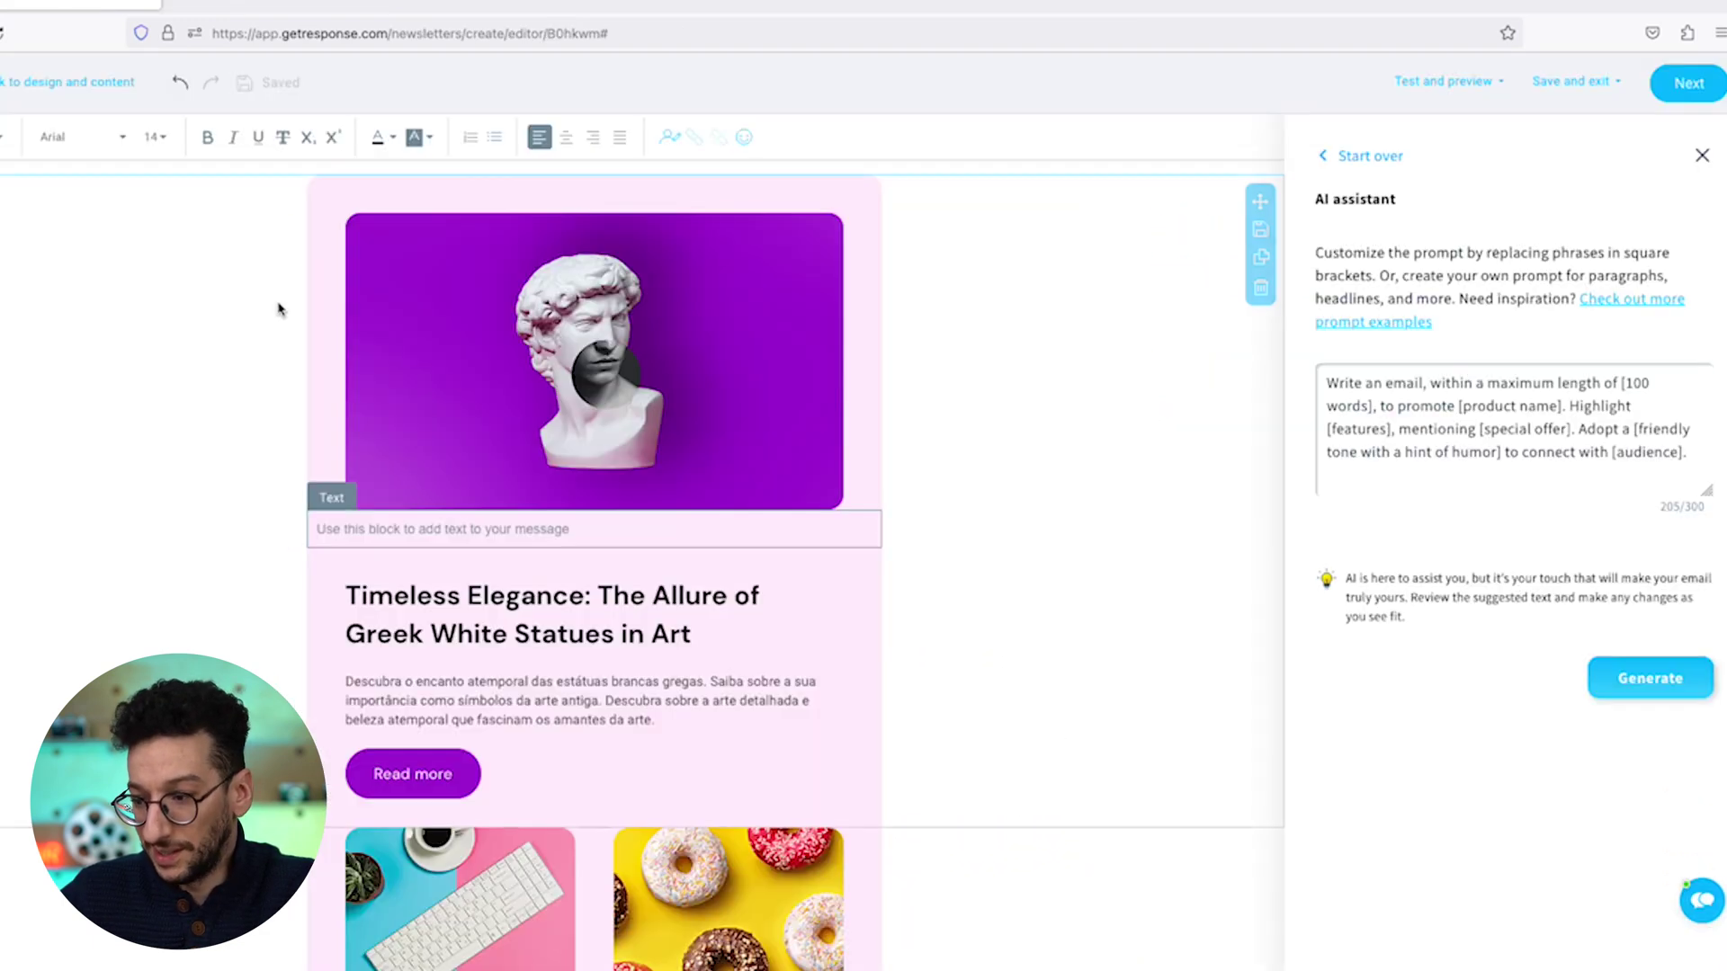
{"action": "triple_click", "coordinate": [1461, 427]}
{"action": "type", "text": "Write a paragraph, within a maximum length of [25 words], to promote [email marketing course]. Highlight [certification], mentioning [special offer]. Adopt a [friendly tone with a hint of humor] to connect with [audience]."}
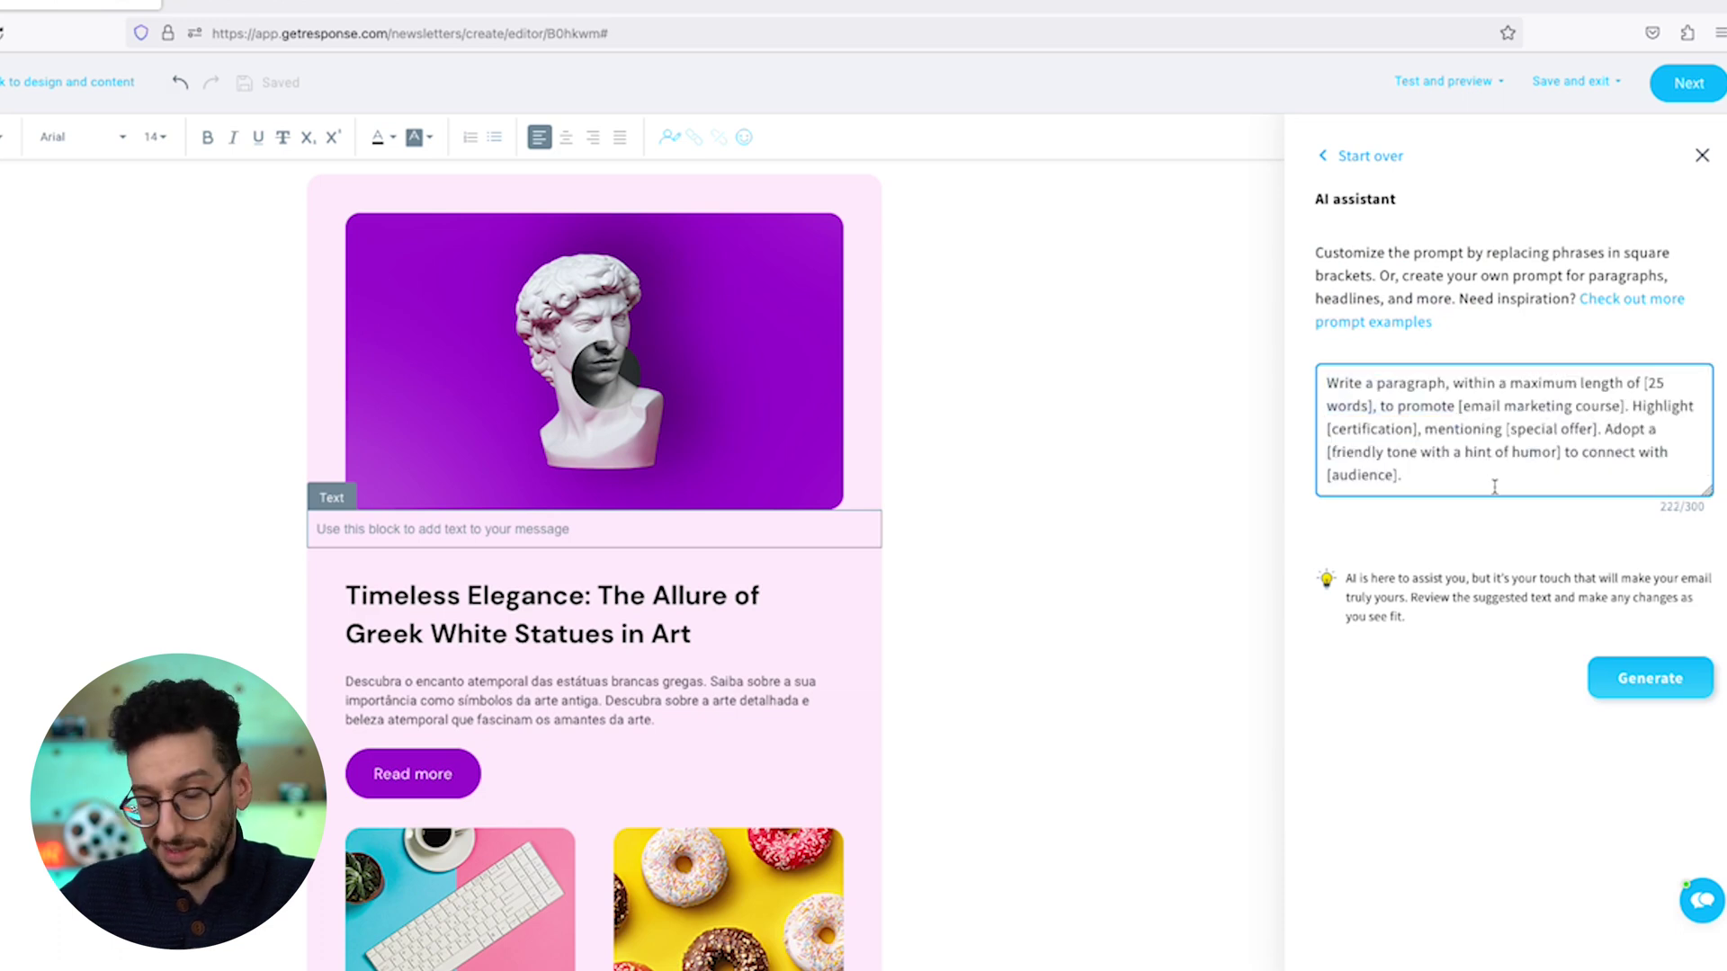
{"action": "left_click", "coordinate": [1645, 689]}
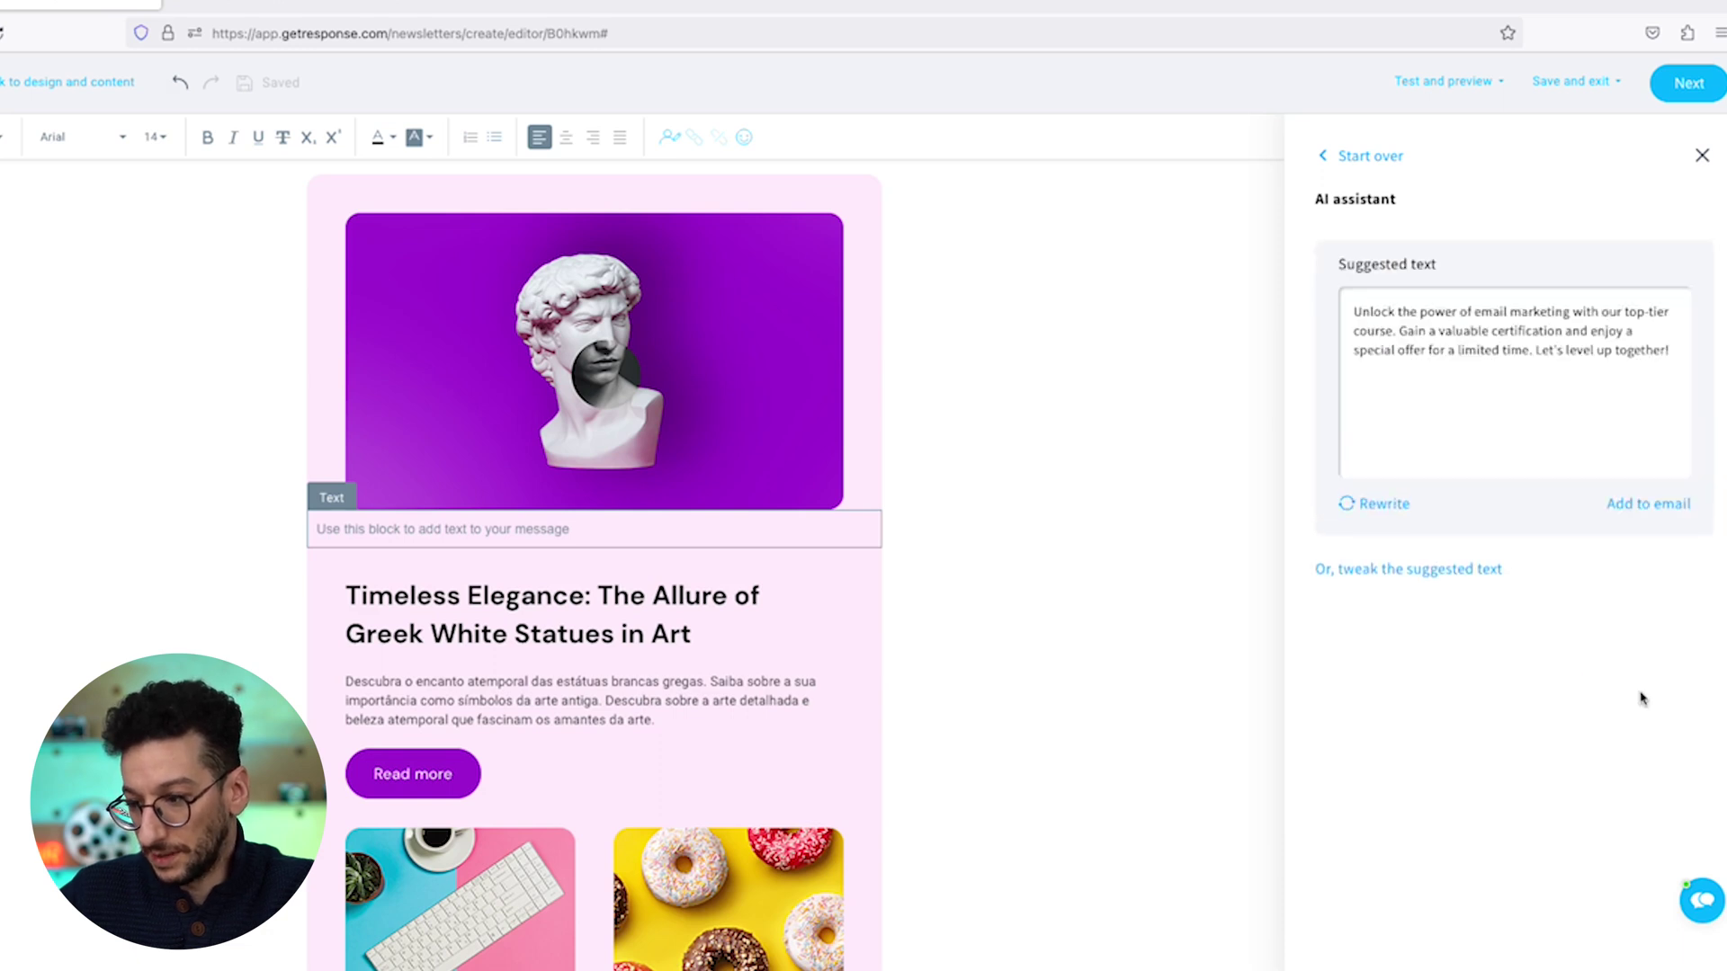
{"action": "left_click", "coordinate": [1647, 505]}
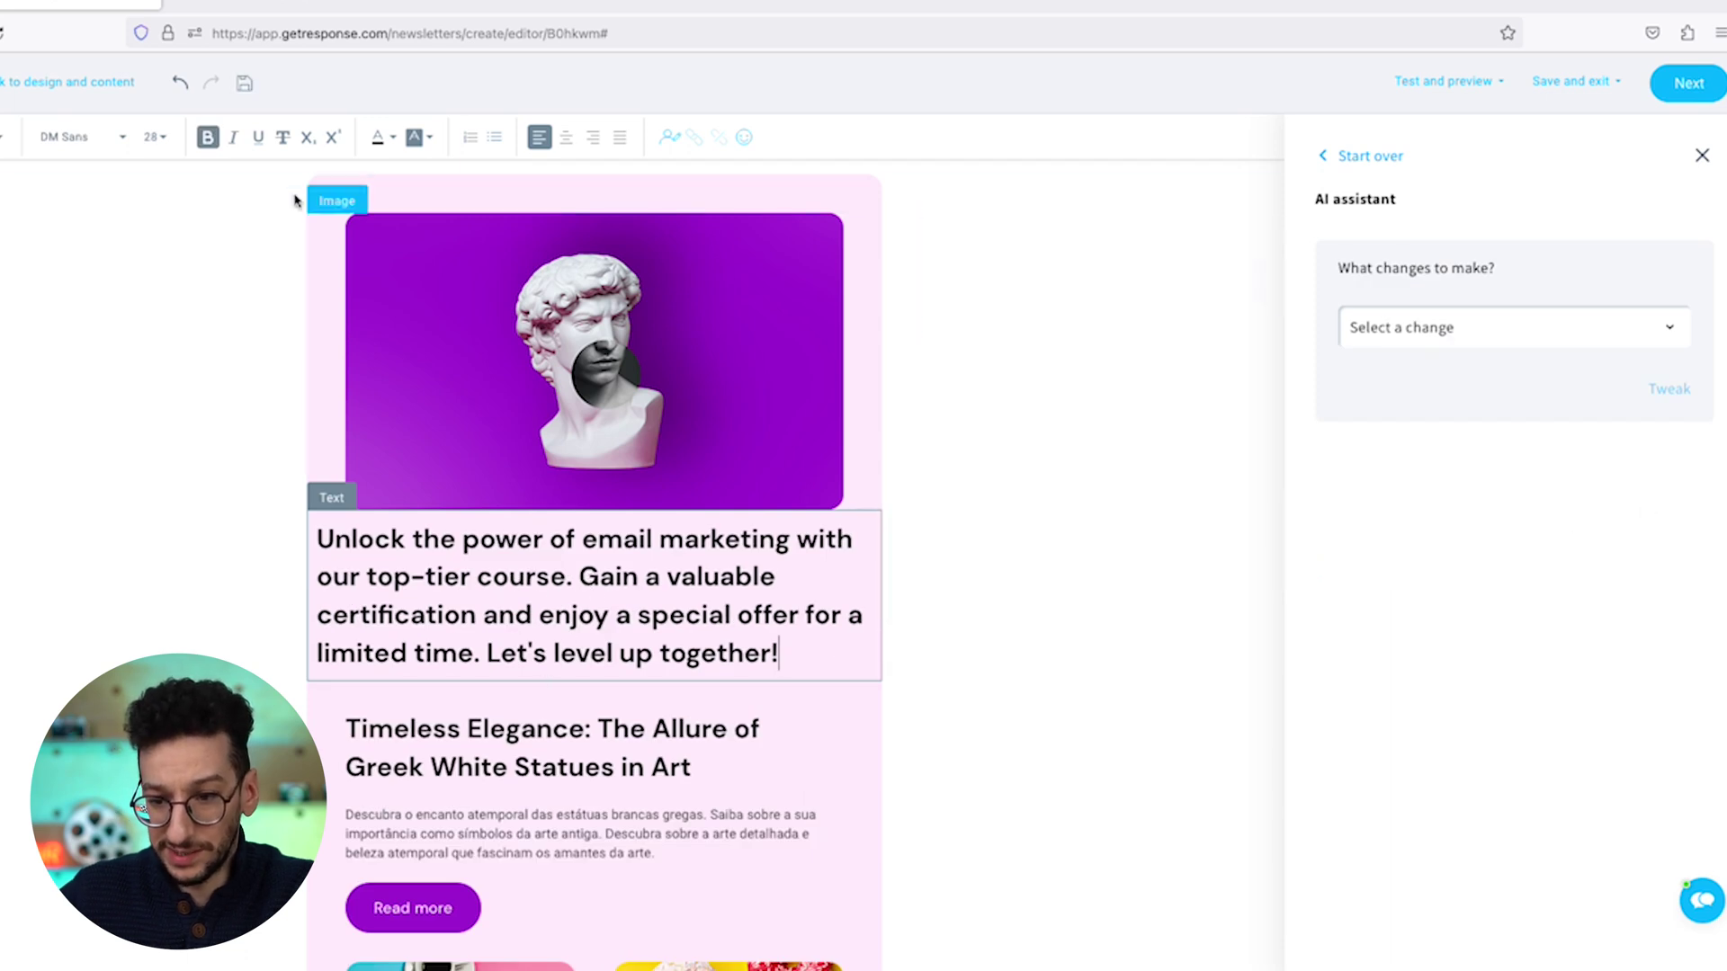
Set the course-promo paragraph to font size 18 and turn off bold to match the body text.
{"action": "left_click", "coordinate": [153, 138]}
{"action": "left_click", "coordinate": [159, 306]}
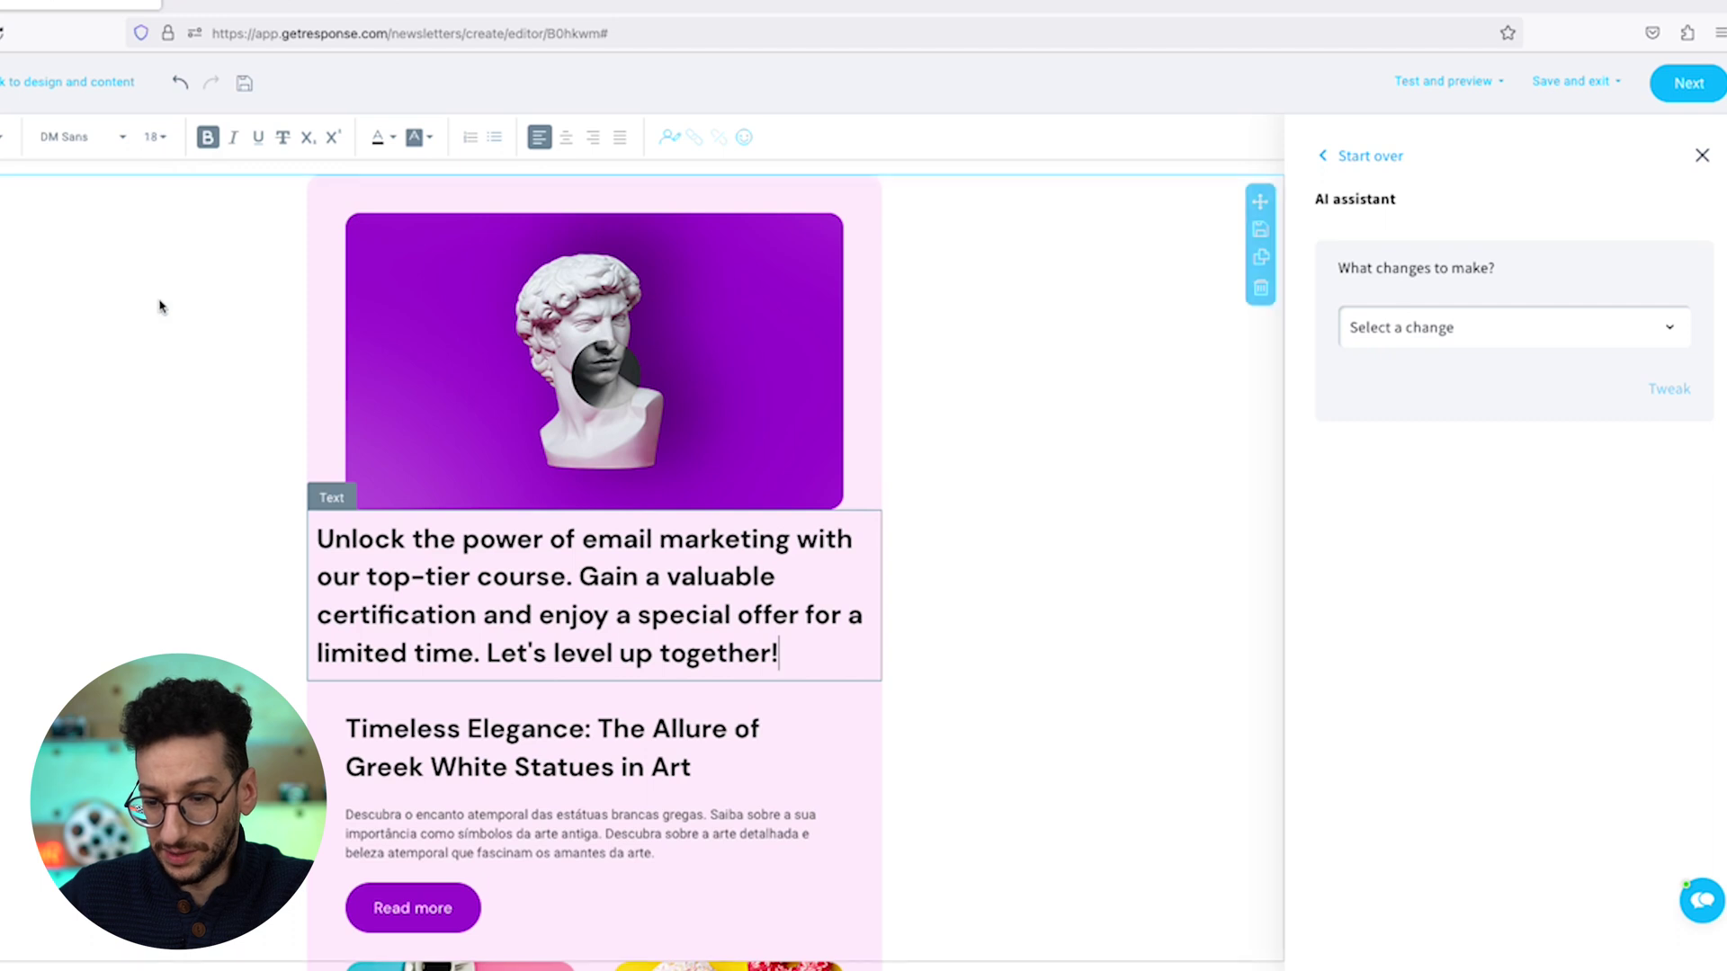
{"action": "key", "text": "ctrl+a"}
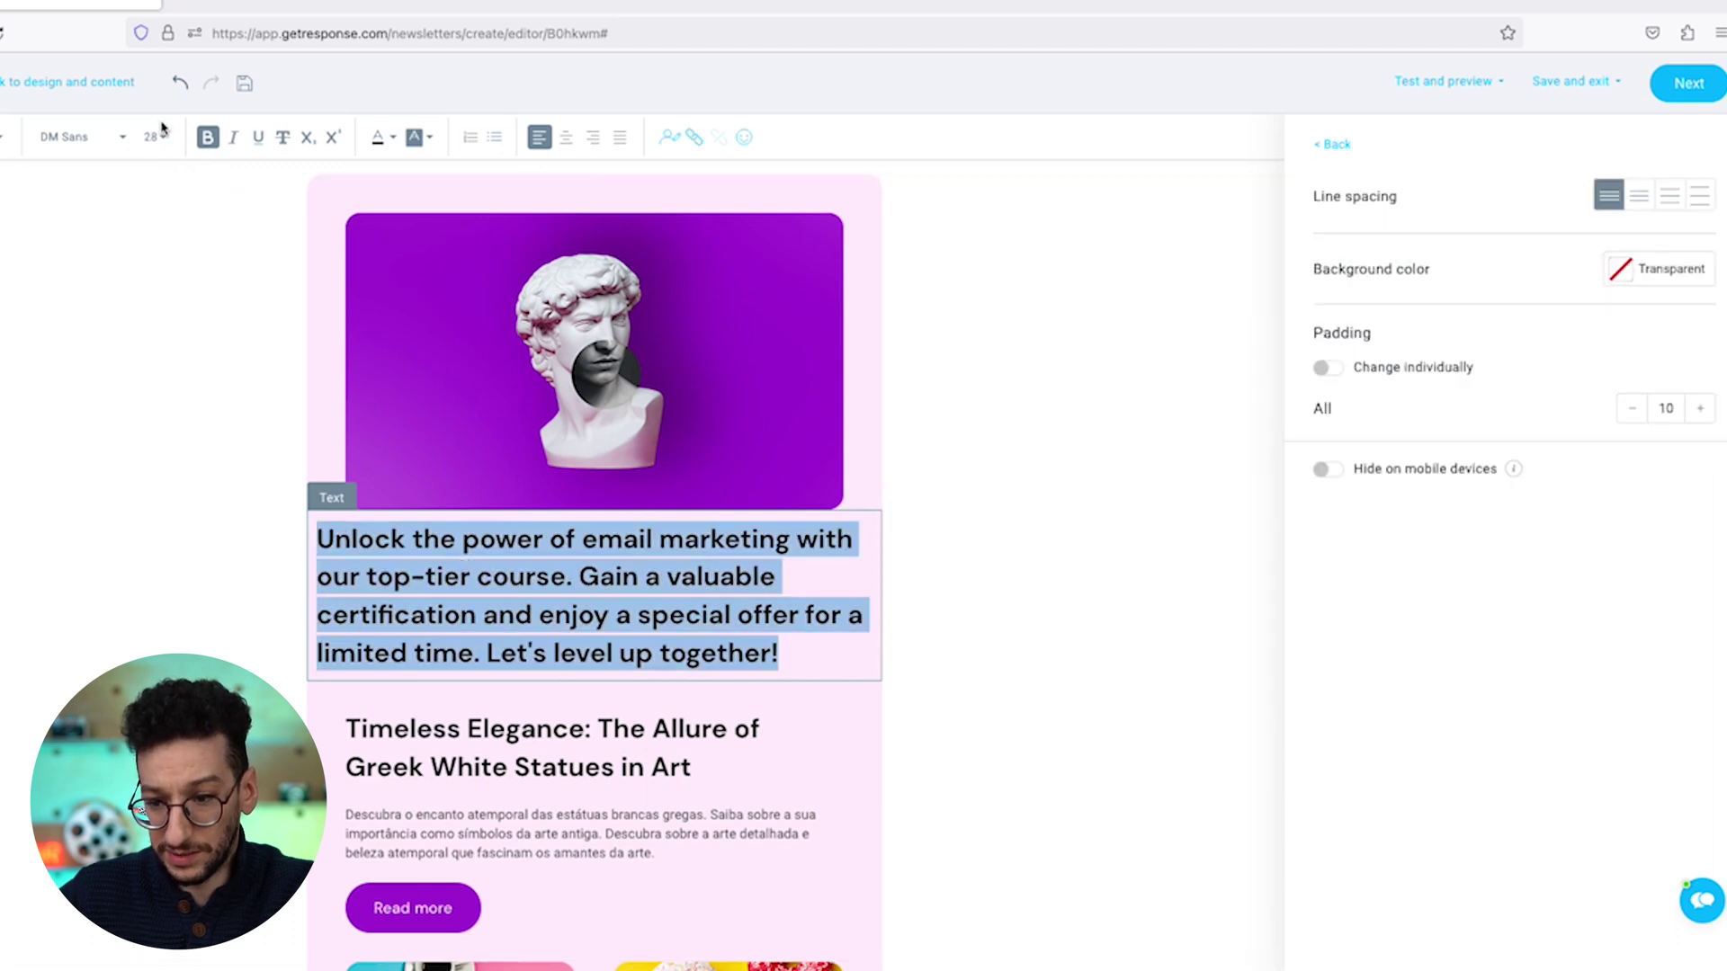
{"action": "left_click", "coordinate": [162, 131]}
{"action": "left_click", "coordinate": [155, 304]}
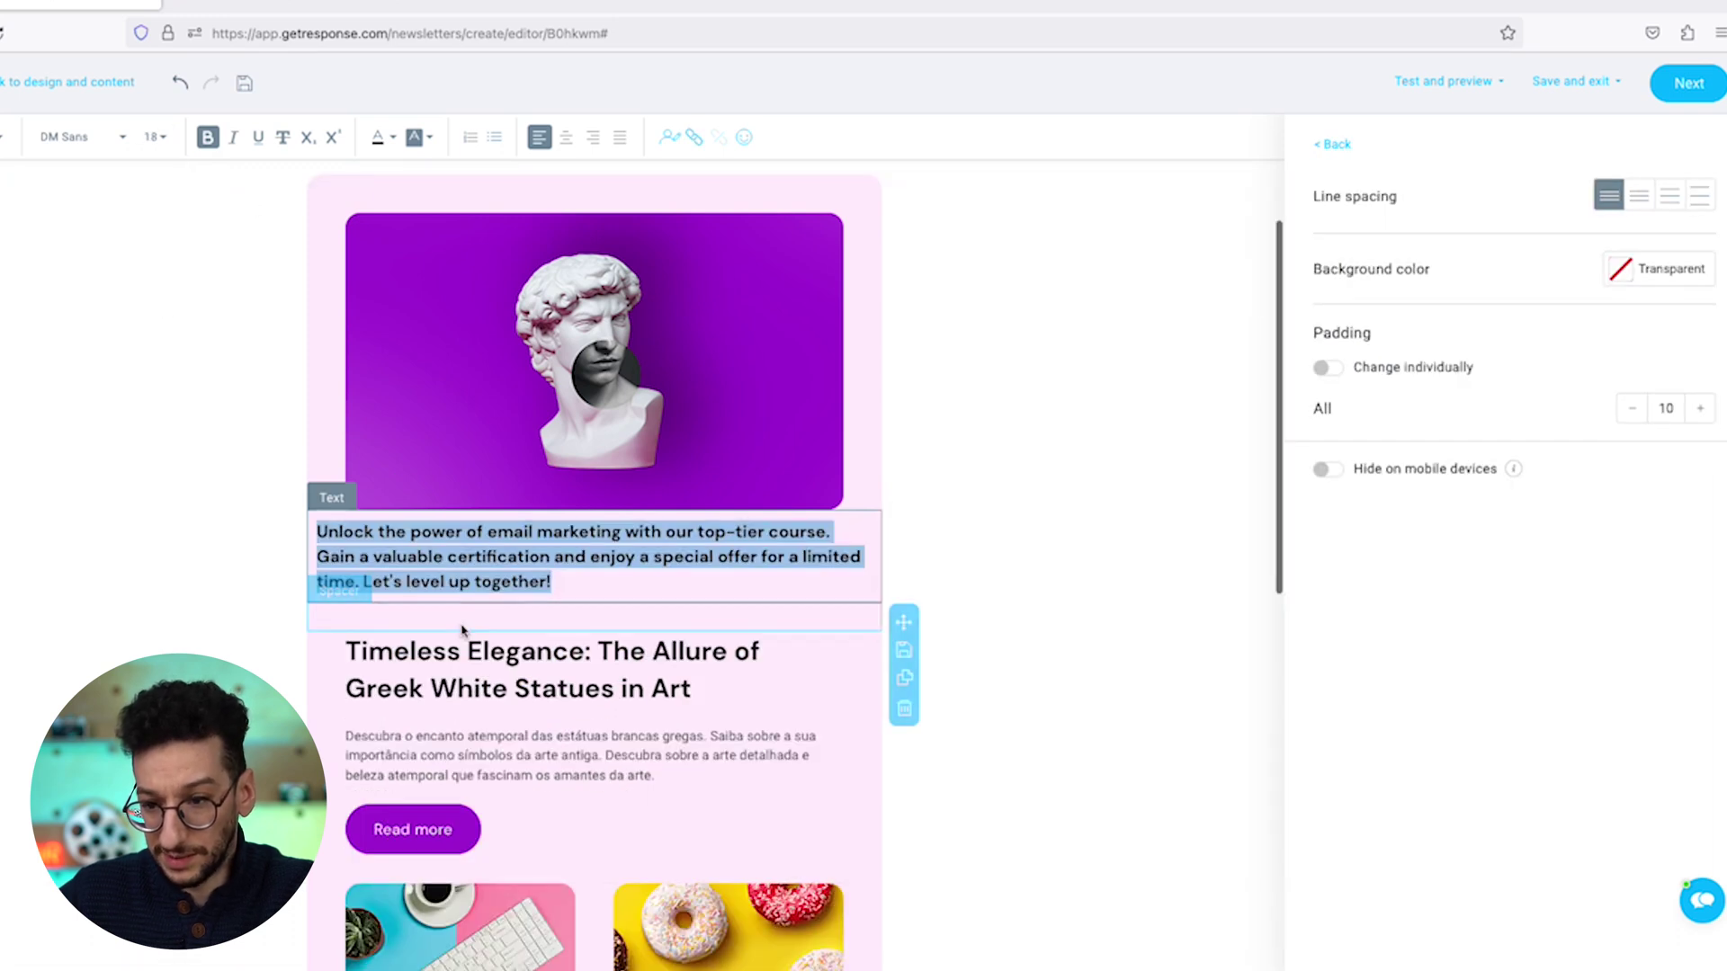
{"action": "left_click", "coordinate": [207, 136]}
{"action": "left_click", "coordinate": [480, 531]}
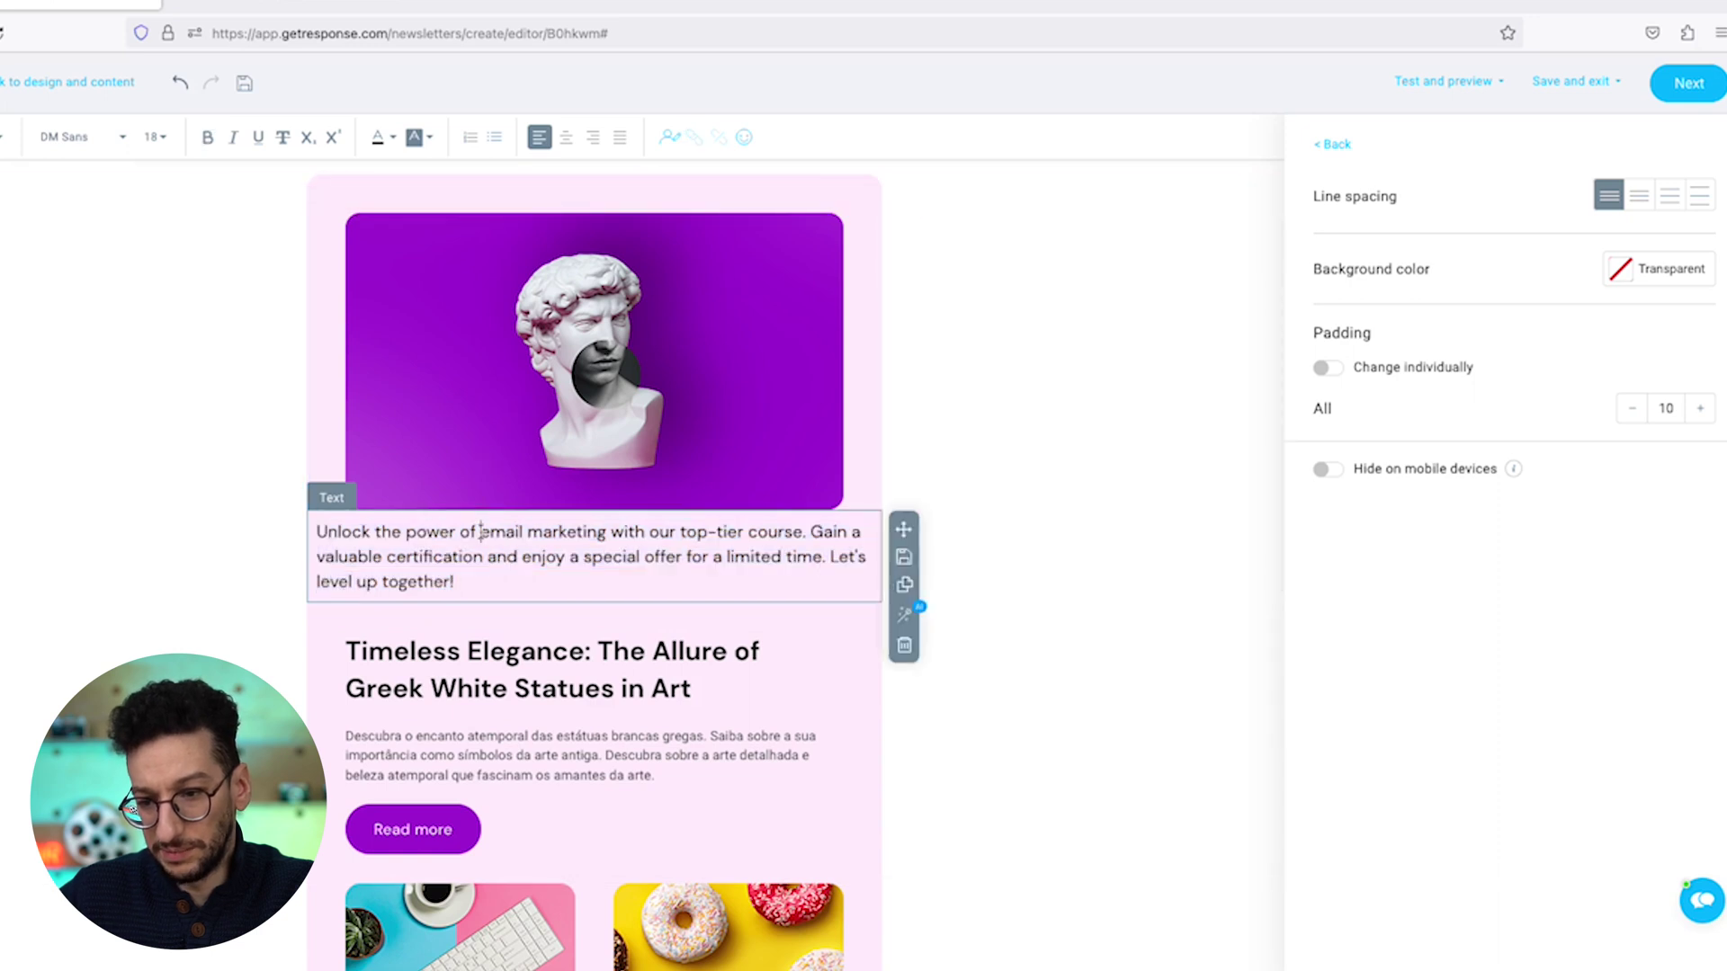
{"action": "triple_click", "coordinate": [467, 560]}
{"action": "left_click", "coordinate": [462, 647]}
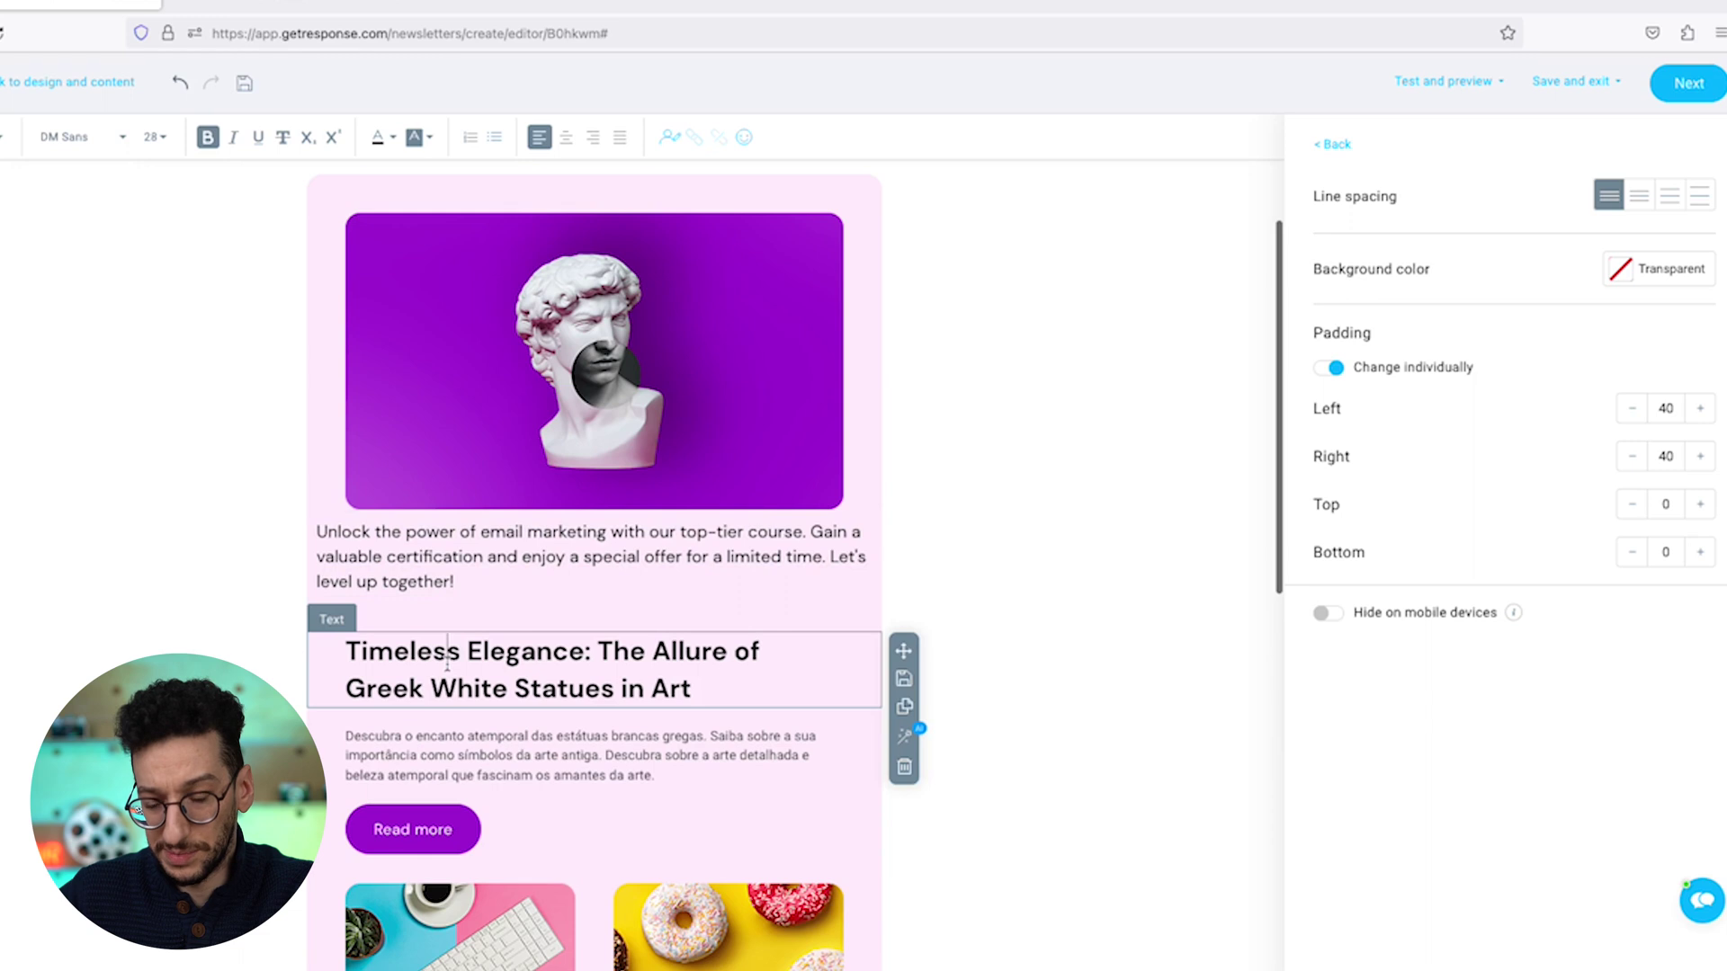
{"action": "left_click", "coordinate": [445, 529]}
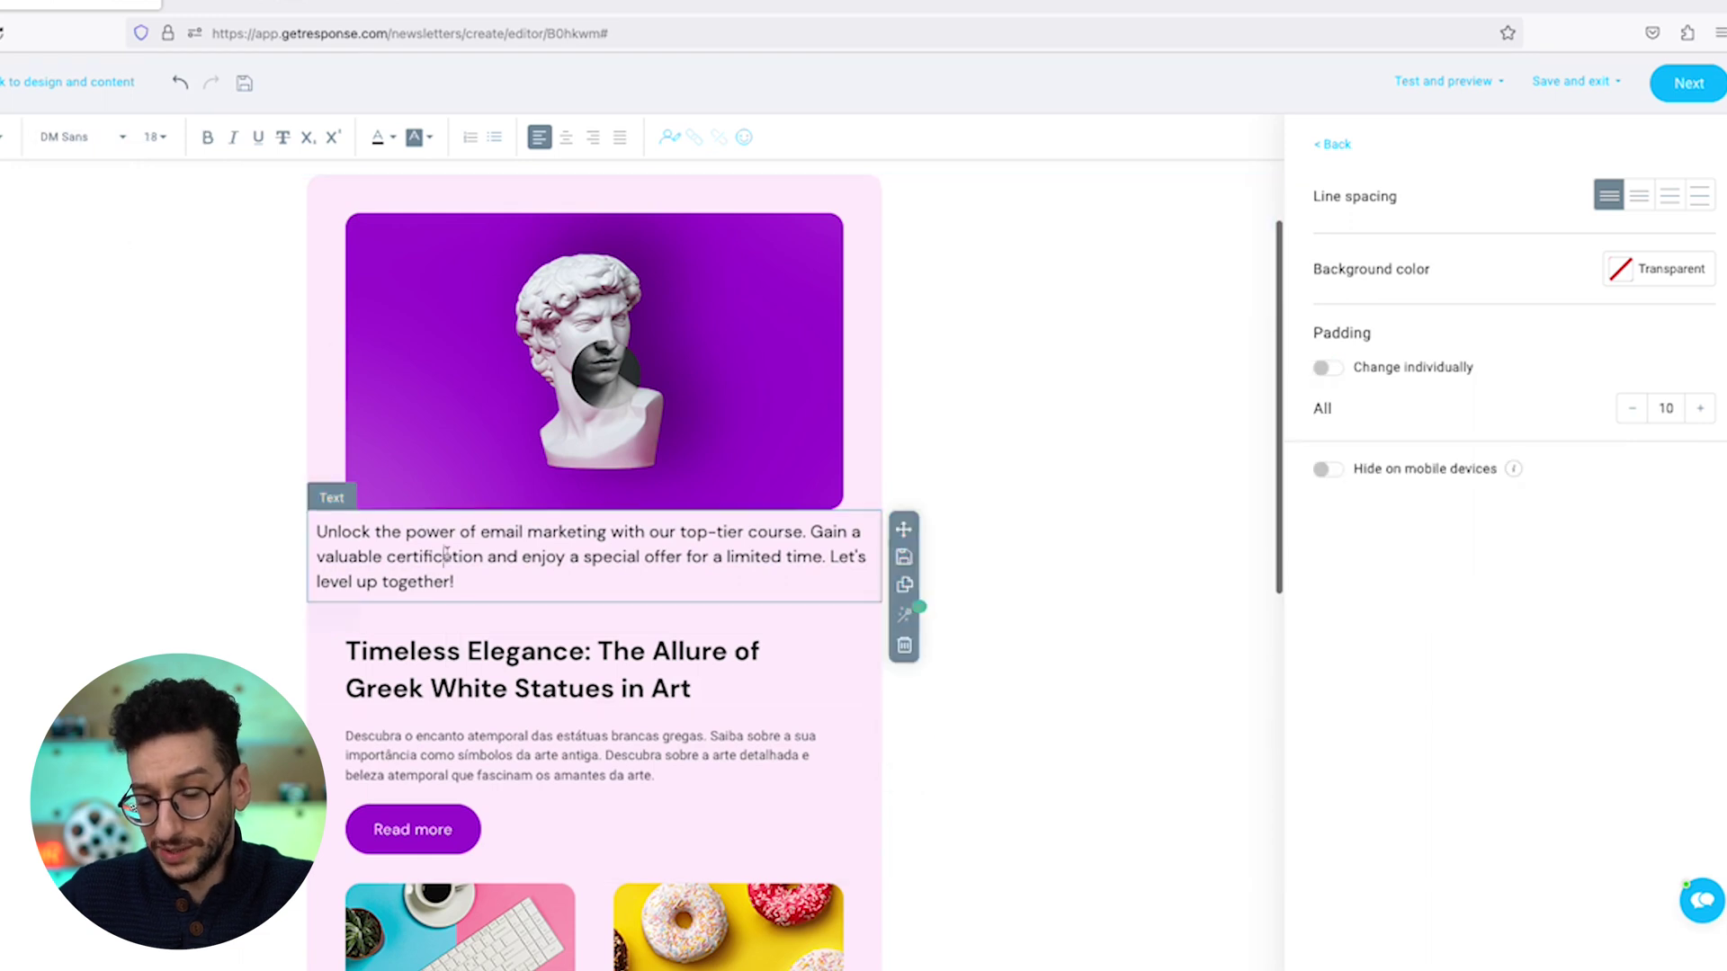